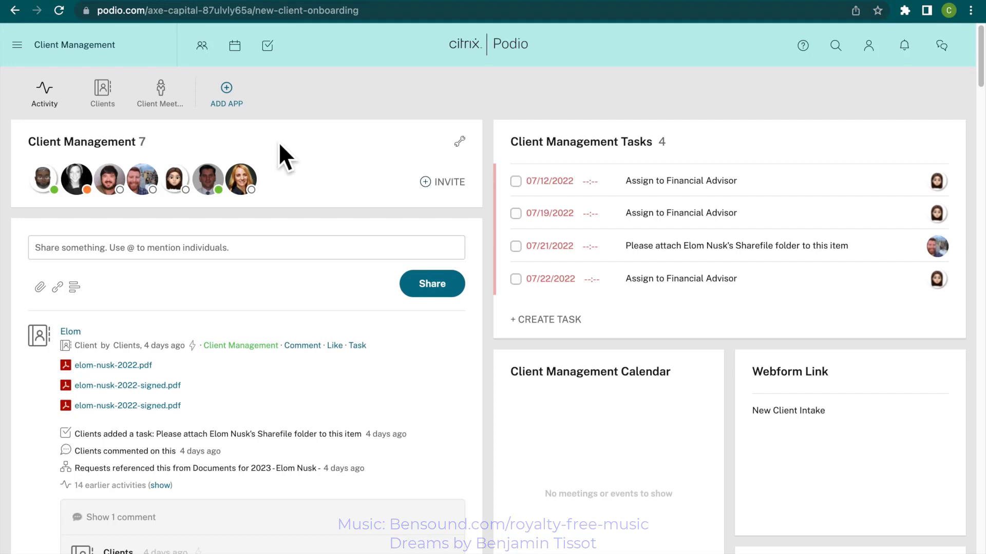
# - Open the App Market from the workspace's Add app dialog and browse its template categories
pyautogui.click(97, 66)
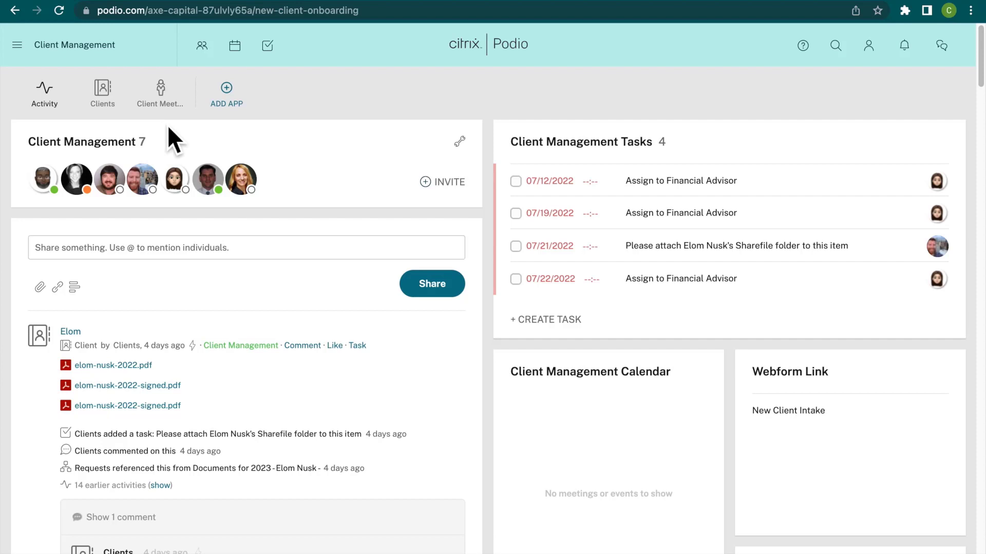
pyautogui.click(236, 102)
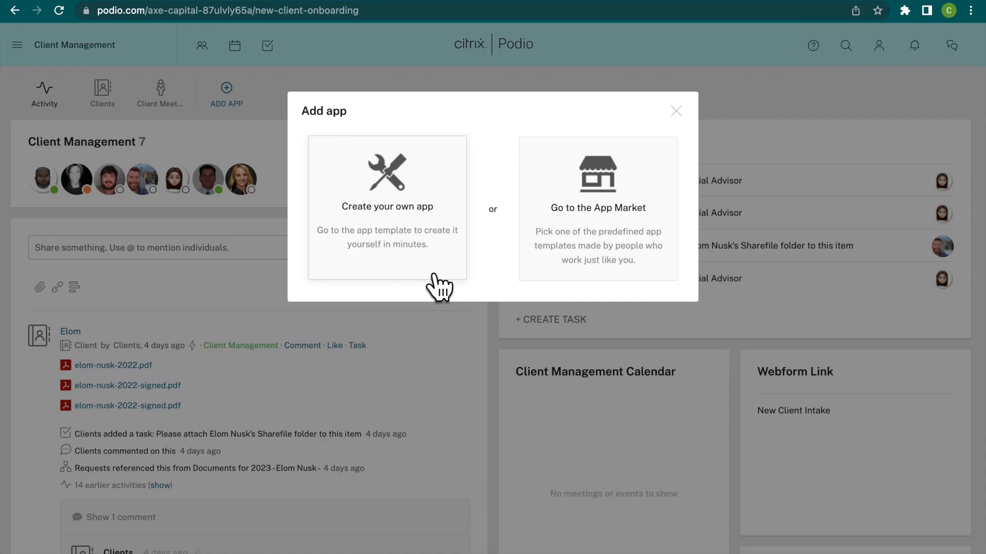
pyautogui.click(674, 273)
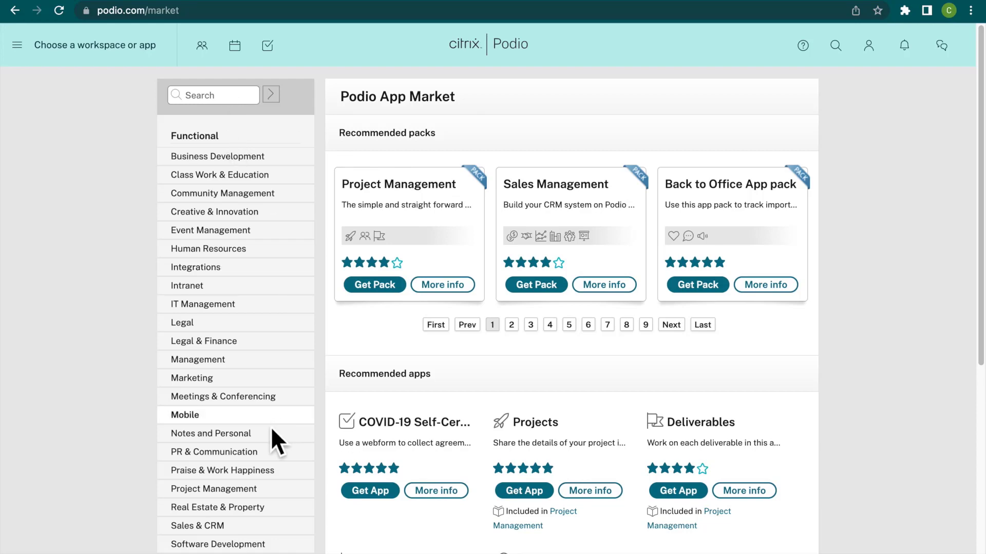
pyautogui.scroll(-7, 240, 390)
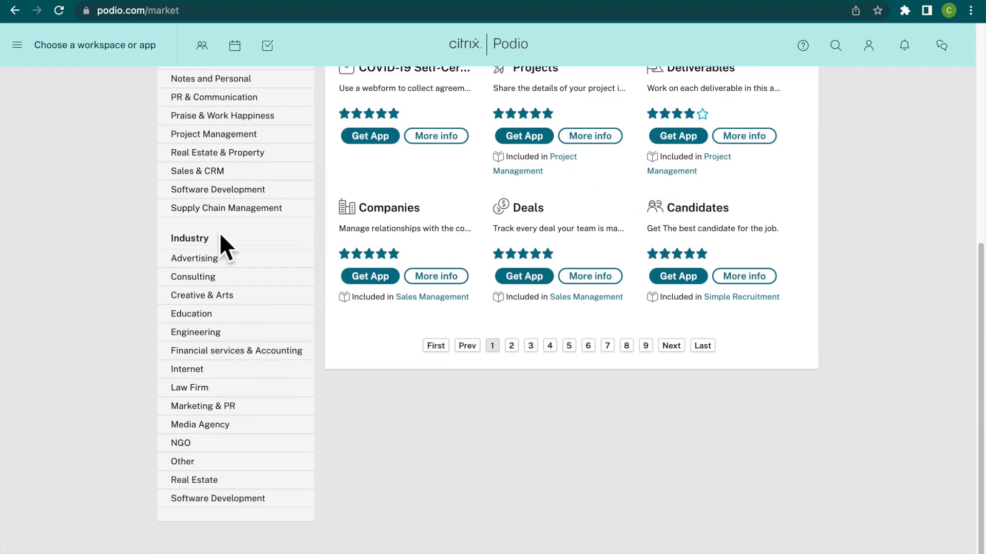
pyautogui.scroll(6, 224, 234)
pyautogui.scroll(1, 225, 233)
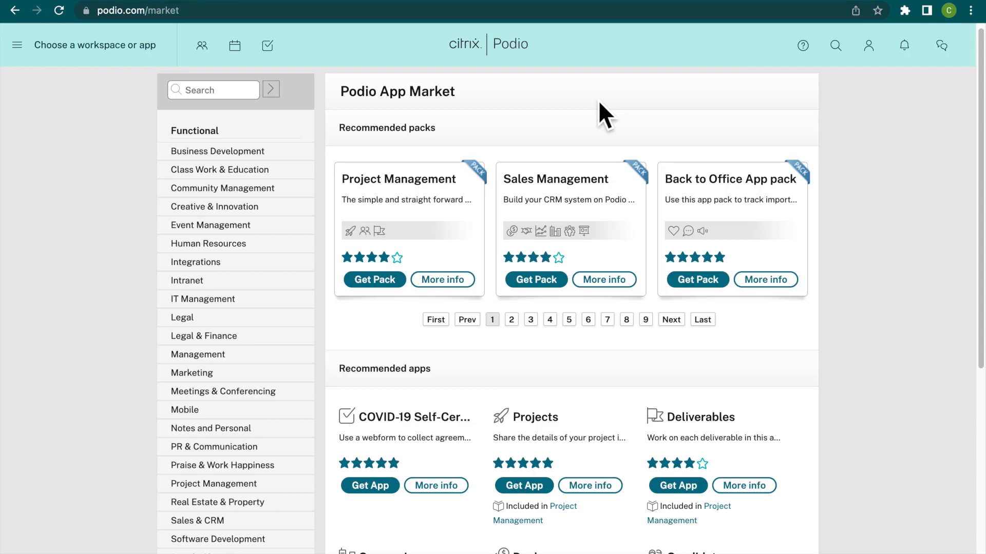
# - Go back to the Client Management workspace page and look over its ADD TILE area
pyautogui.click(15, 12)
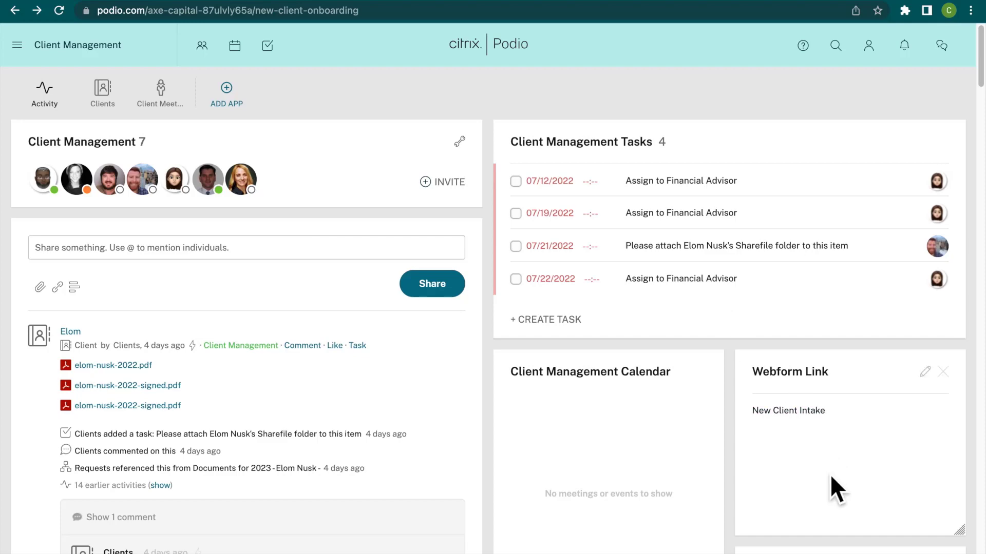
pyautogui.scroll(-8, 854, 521)
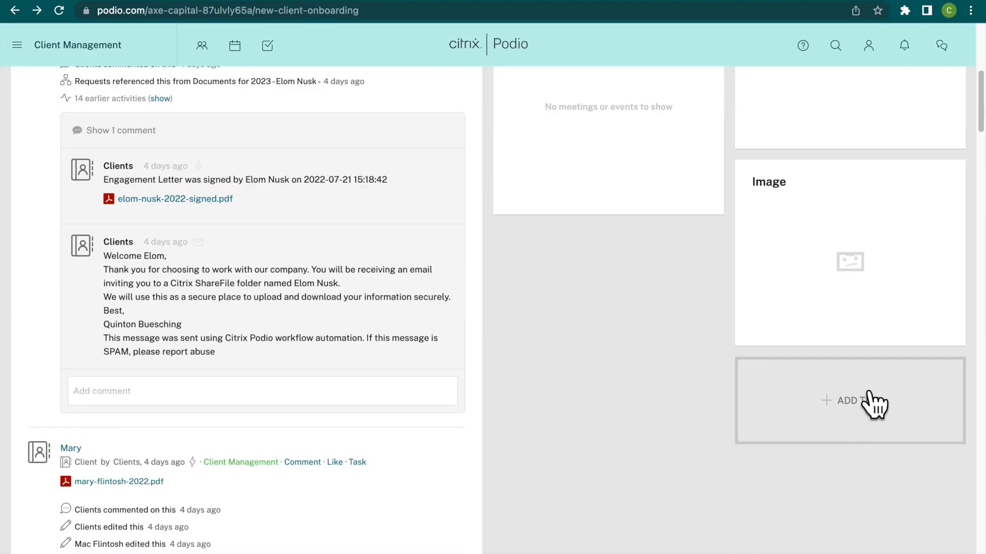
pyautogui.scroll(3, 838, 298)
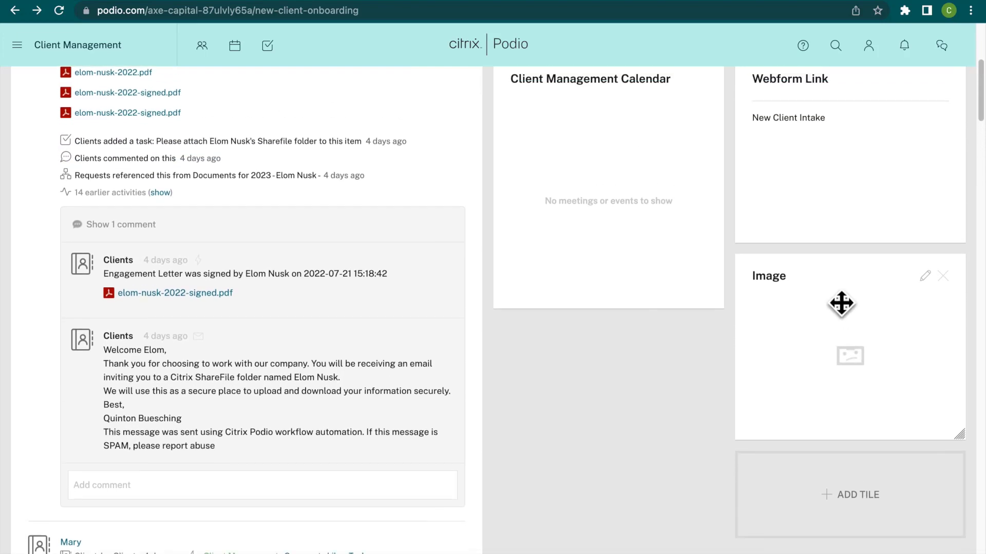
pyautogui.scroll(5, 841, 311)
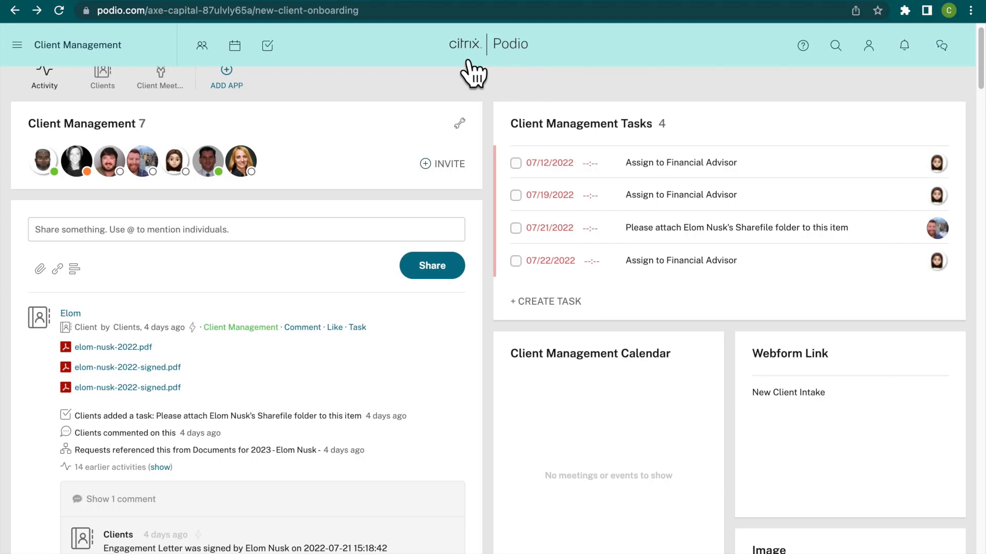
pyautogui.scroll(1, 326, 203)
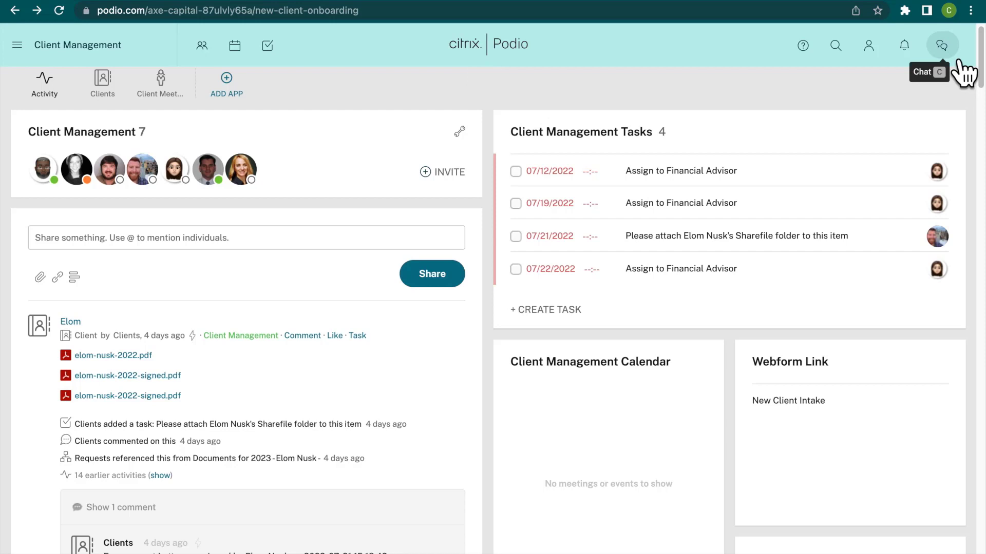
pyautogui.click(942, 46)
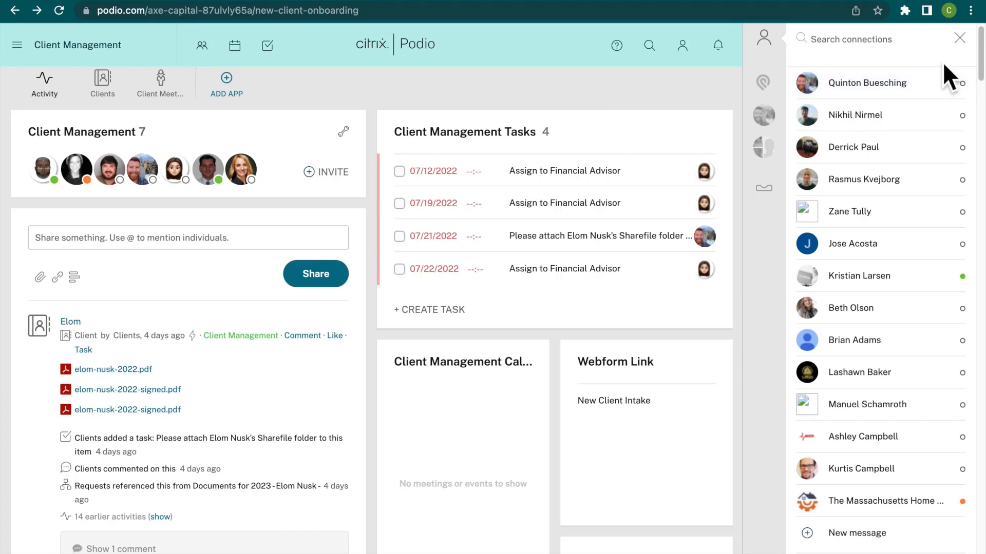
pyautogui.click(963, 38)
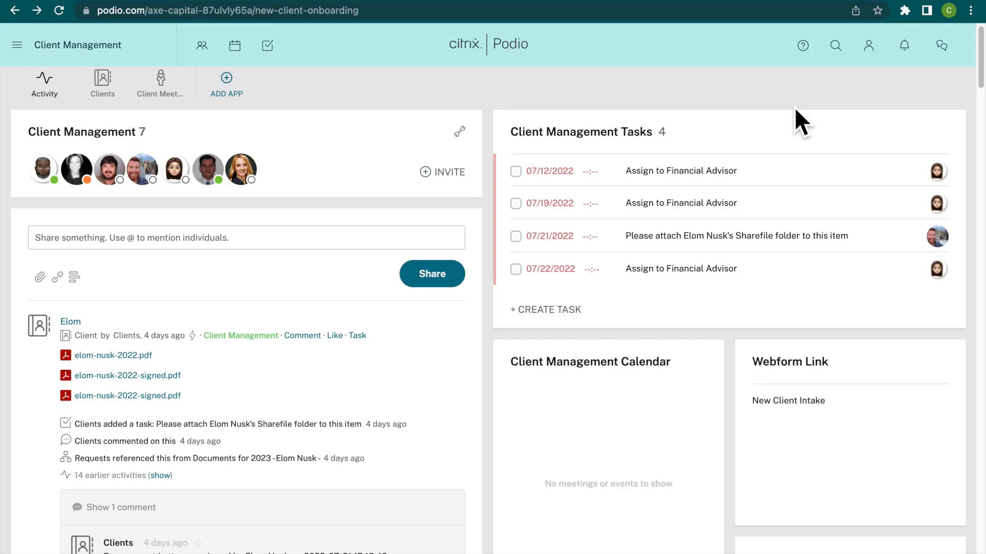
pyautogui.scroll(1, 333, 179)
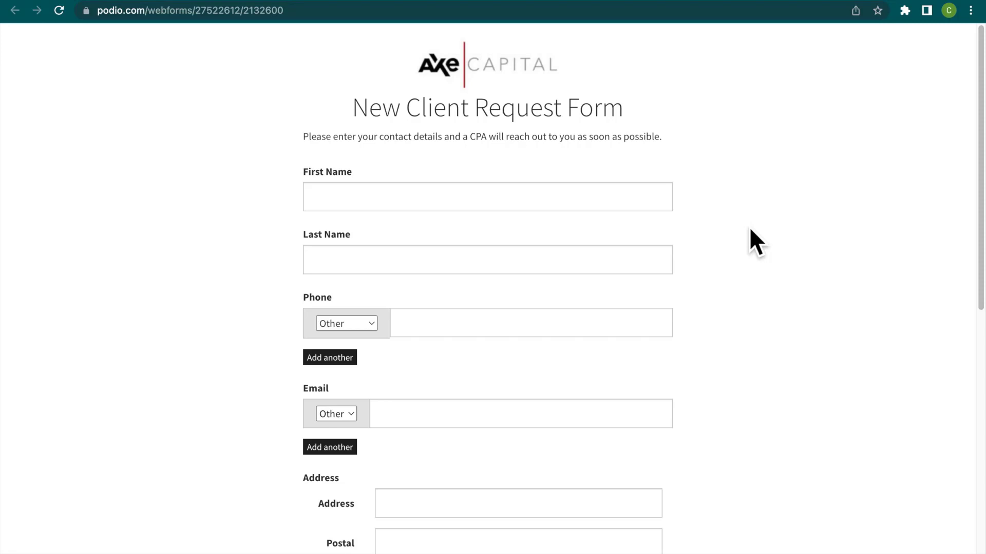
# - Enter the client's first name, last name, phone number and e-mail address in the request form
pyautogui.click(425, 199)
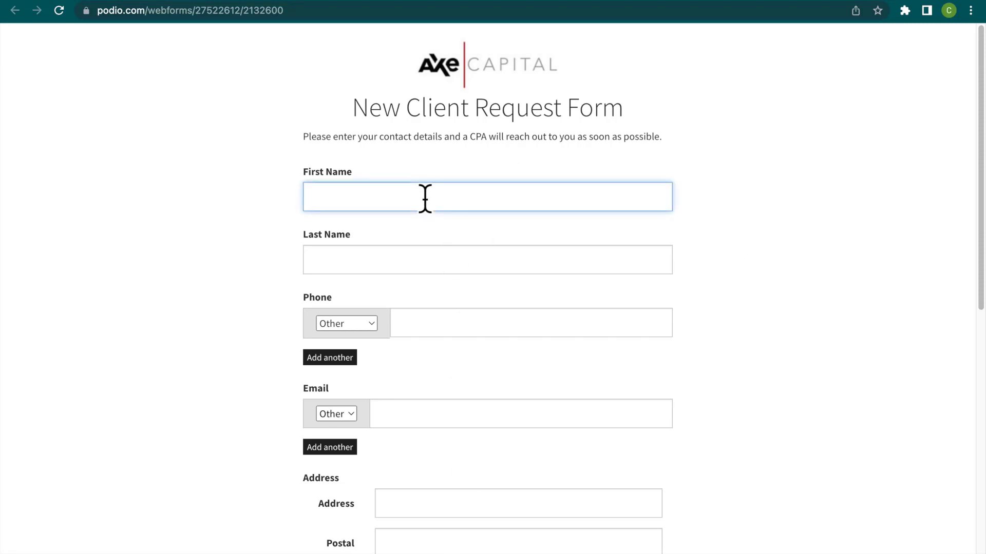
pyautogui.click(426, 263)
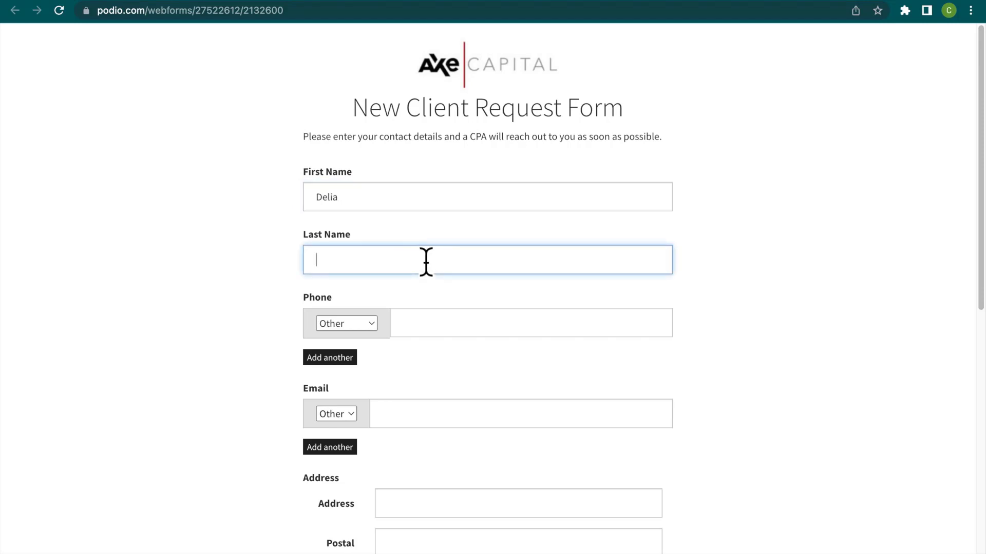
pyautogui.click(568, 334)
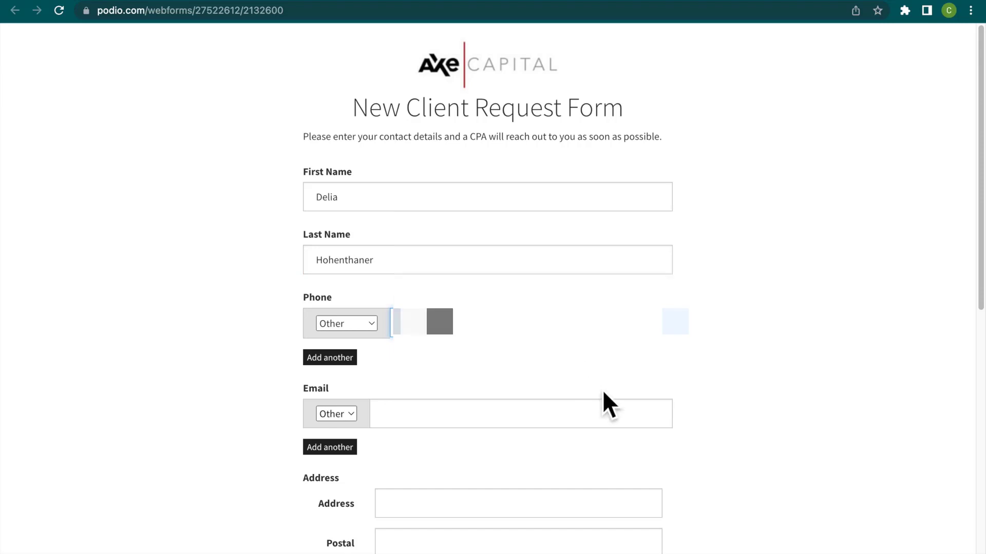
pyautogui.scroll(-1, 562, 326)
pyautogui.scroll(-3, 491, 336)
pyautogui.click(491, 339)
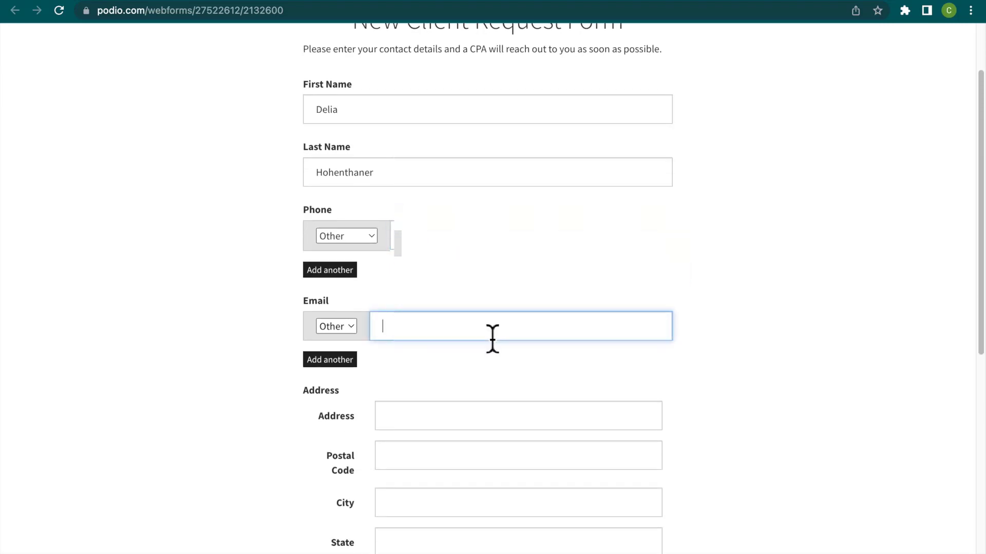
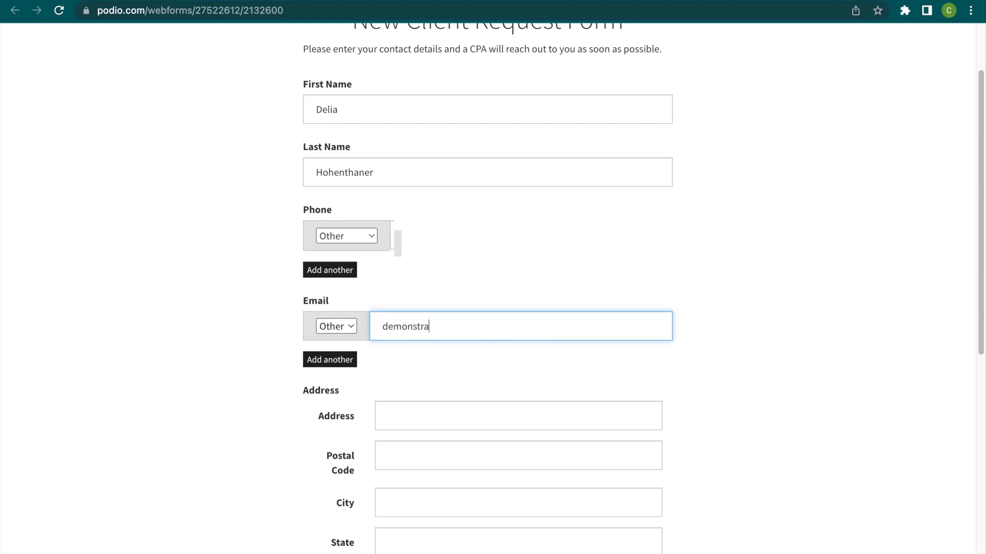
# - Fill in the client's street address, postal code, city, state and country fields
pyautogui.click(569, 422)
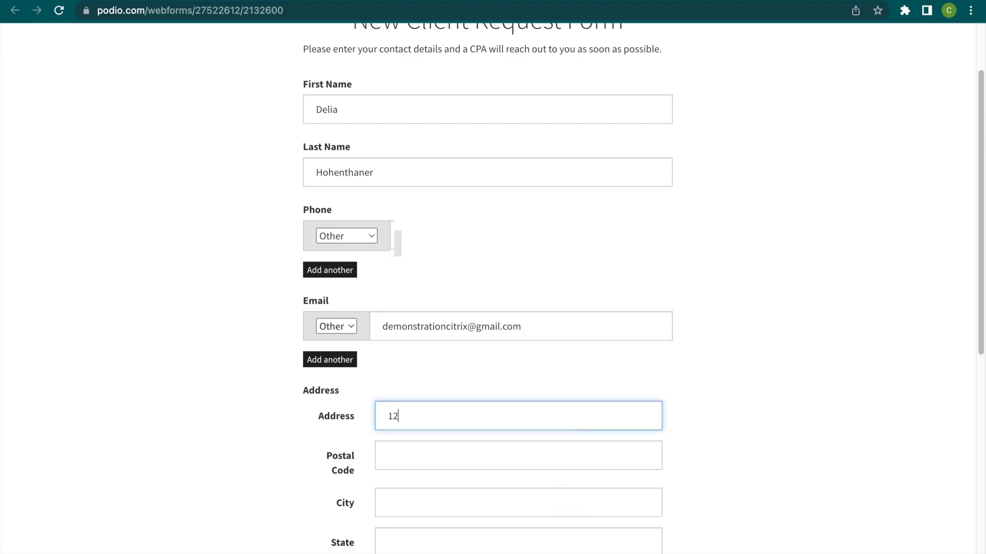
pyautogui.click(565, 465)
pyautogui.write('27603')
pyautogui.scroll(-5, 412, 501)
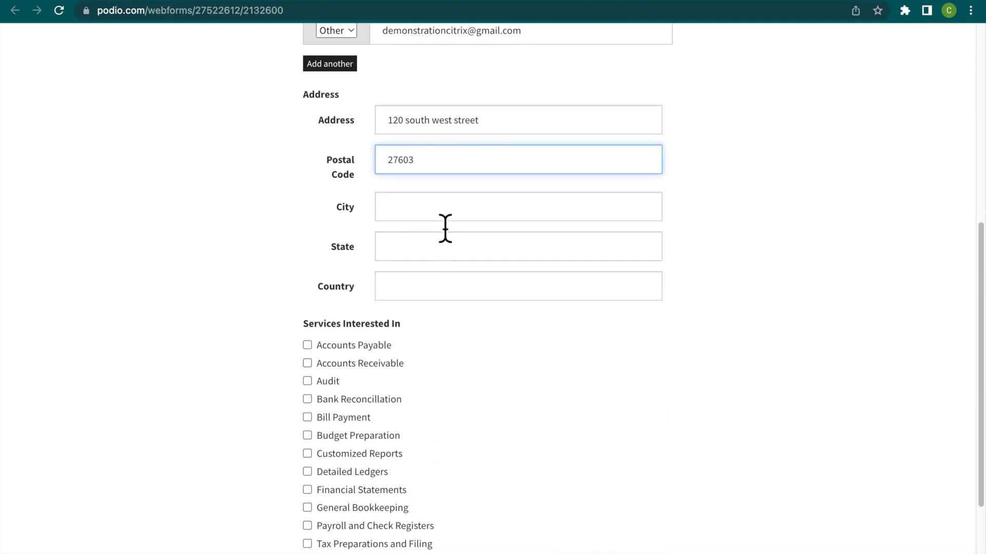
pyautogui.click(458, 205)
pyautogui.write('raleigh')
pyautogui.click(507, 247)
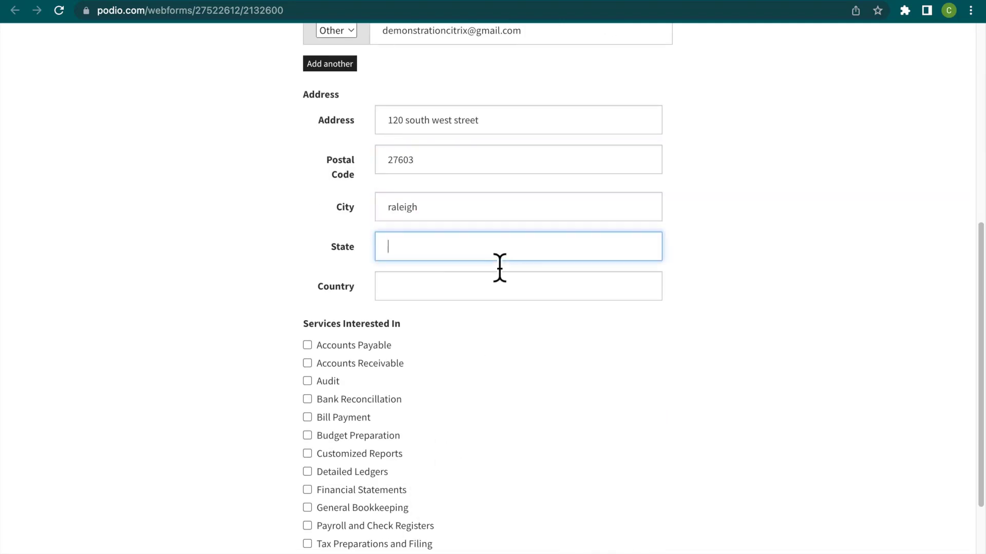
pyautogui.write('nc')
pyautogui.click(473, 287)
pyautogui.write('27603')
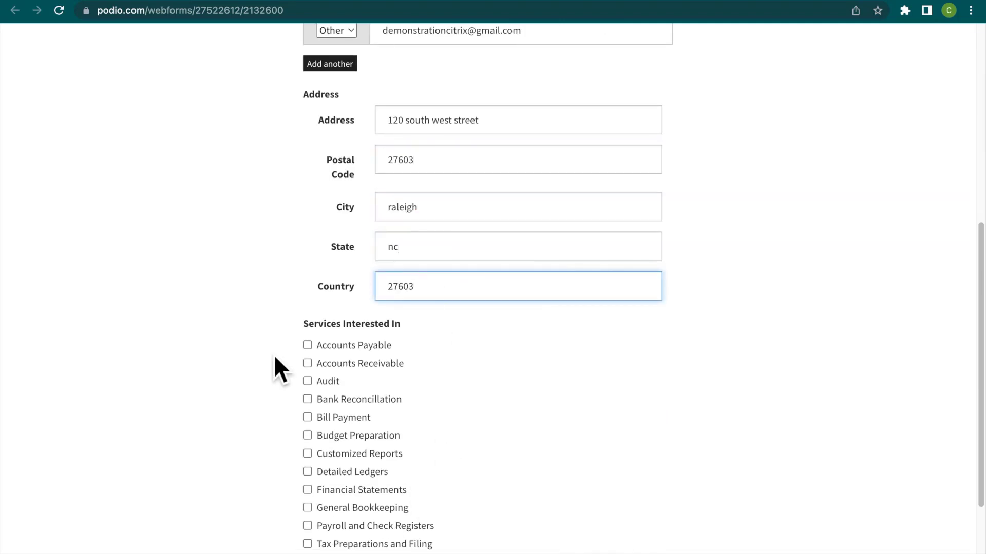
# - Tick the Accounts Payable and Tax Preparations and Filing services
pyautogui.click(307, 346)
pyautogui.click(325, 546)
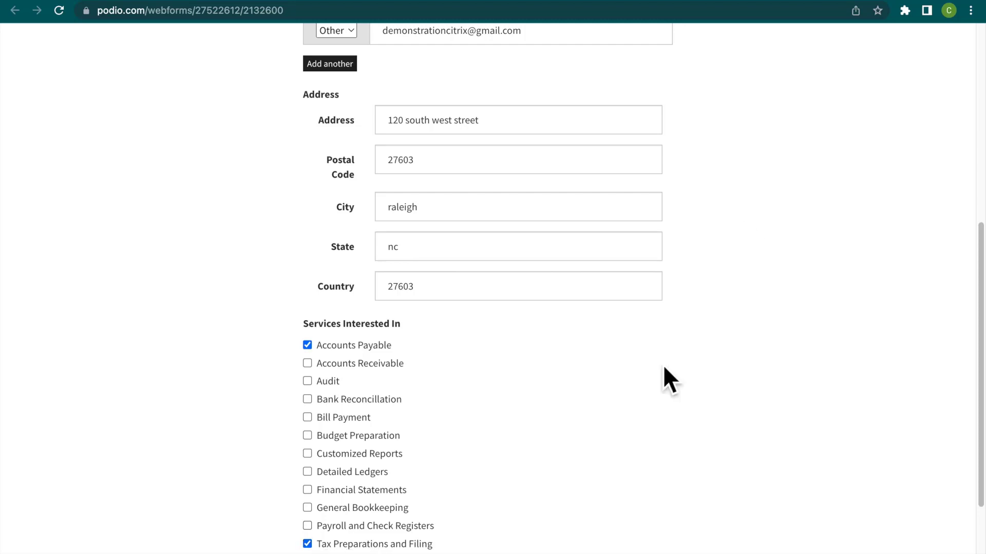
pyautogui.scroll(8, 735, 232)
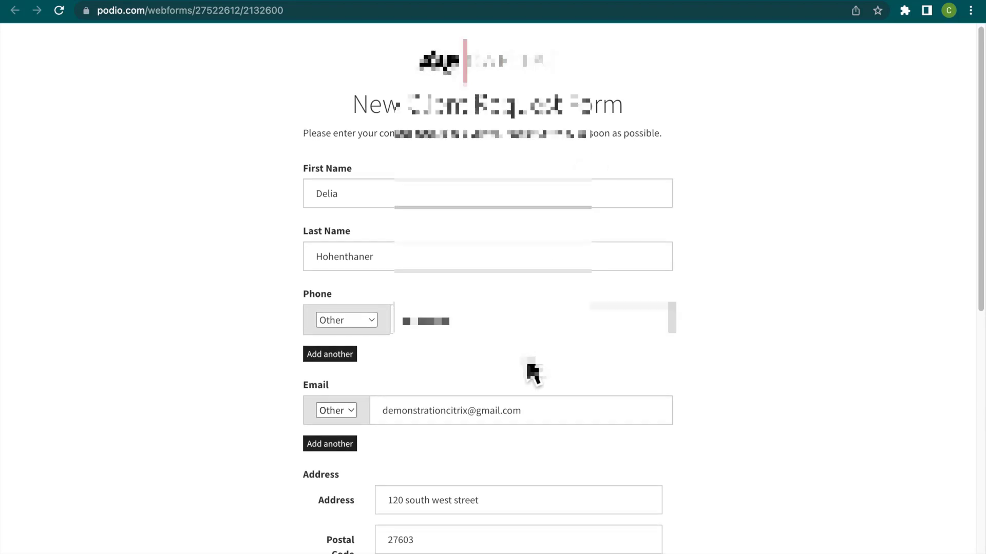
pyautogui.scroll(-10, 534, 374)
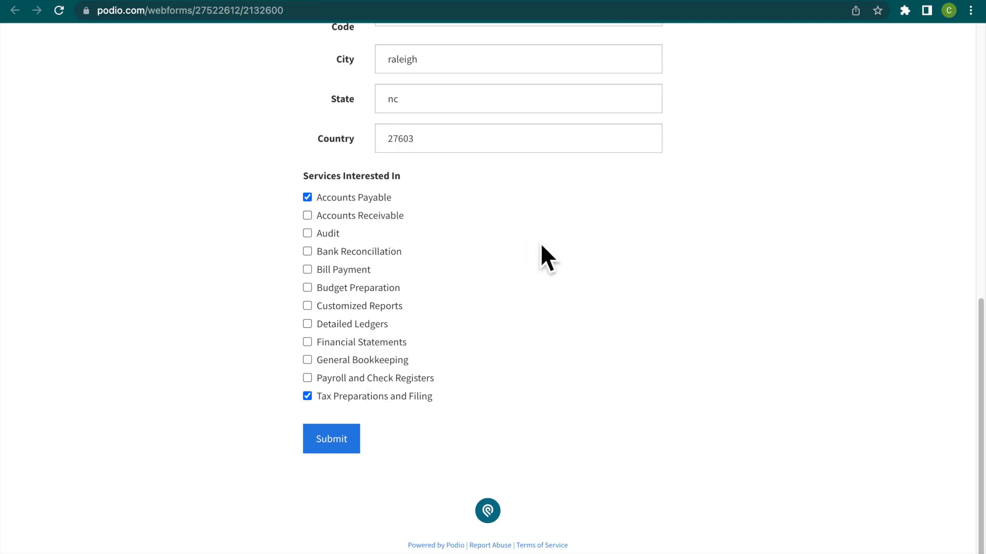
# - Submit the client request form and open the Clients list from the Activity Stream tab
pyautogui.click(331, 445)
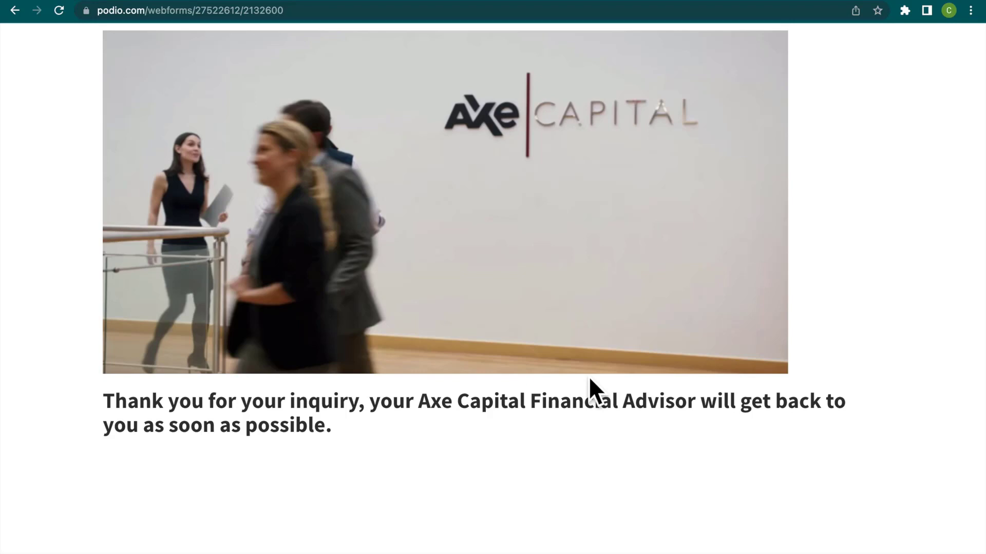
pyautogui.moveTo(84, 3)
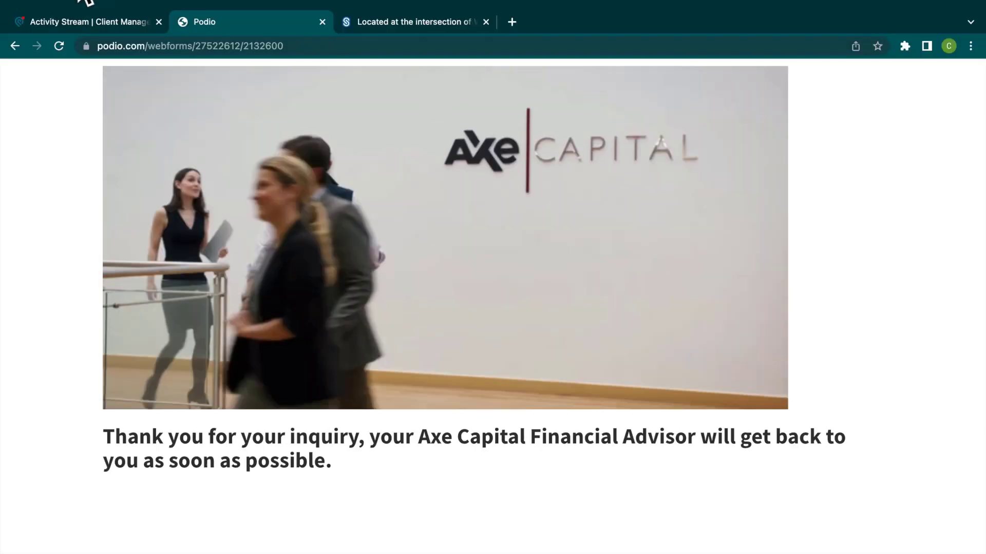
pyautogui.click(83, 25)
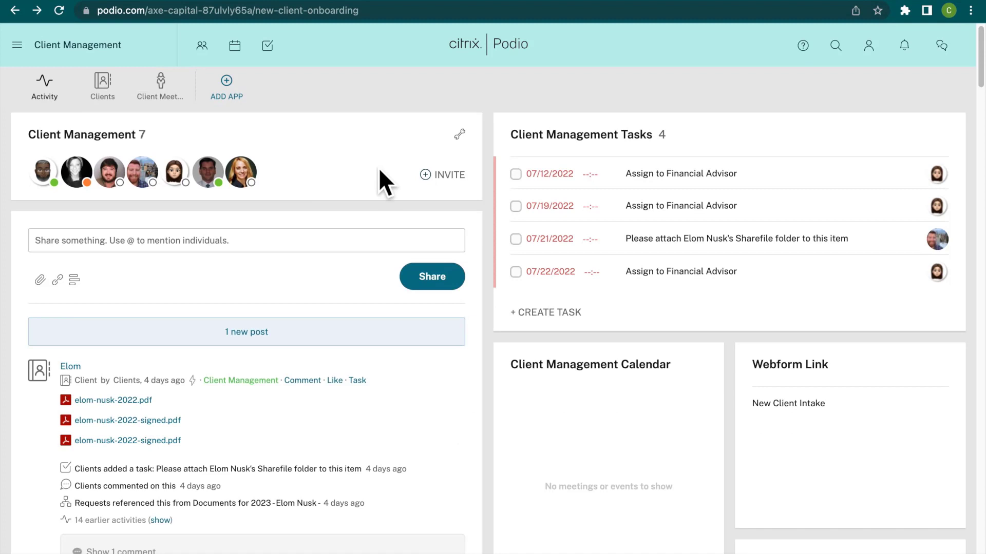
pyautogui.click(125, 98)
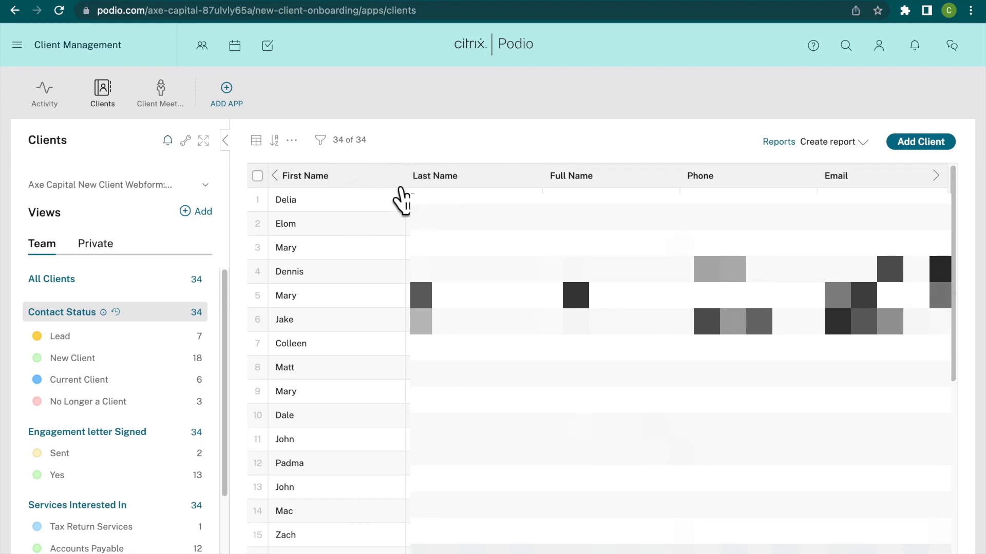
pyautogui.click(266, 151)
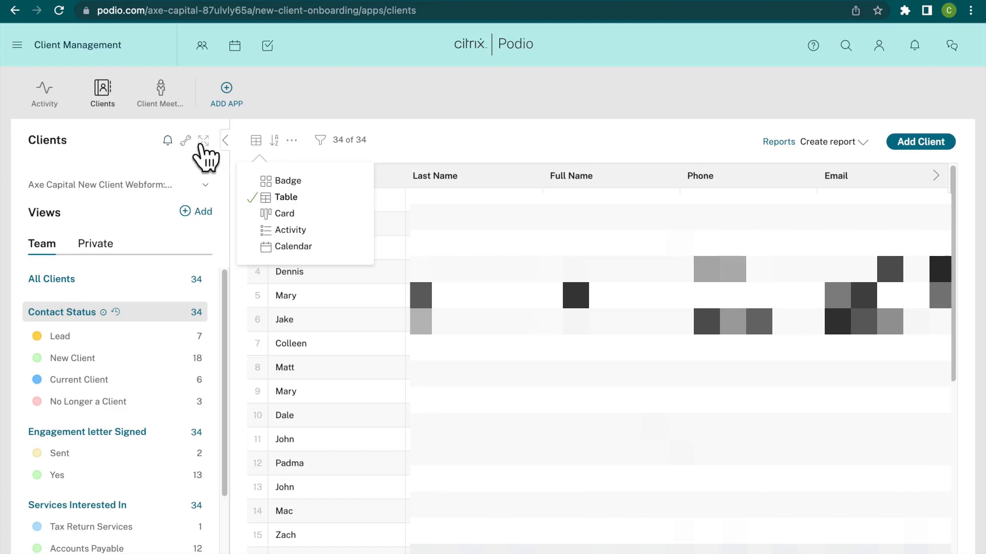
pyautogui.click(470, 141)
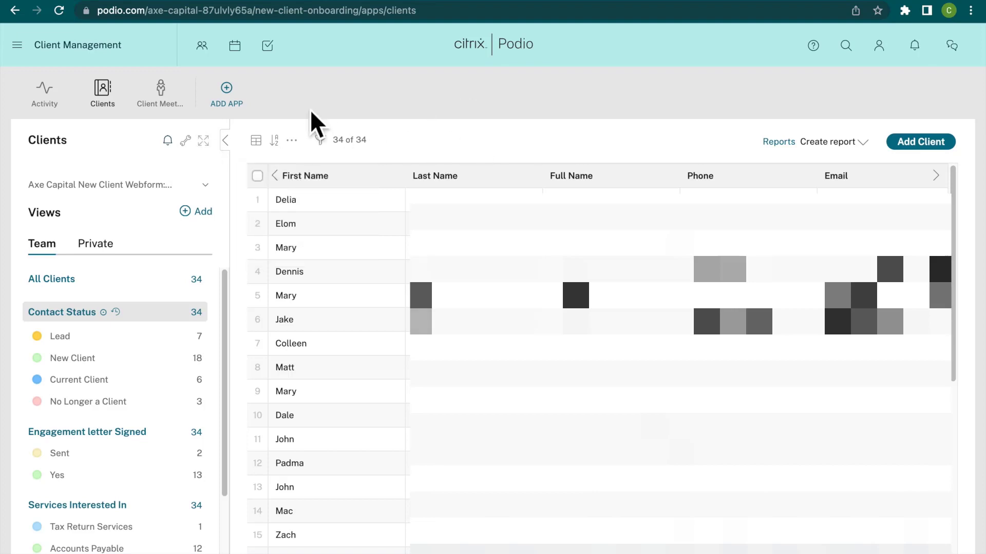
pyautogui.click(336, 147)
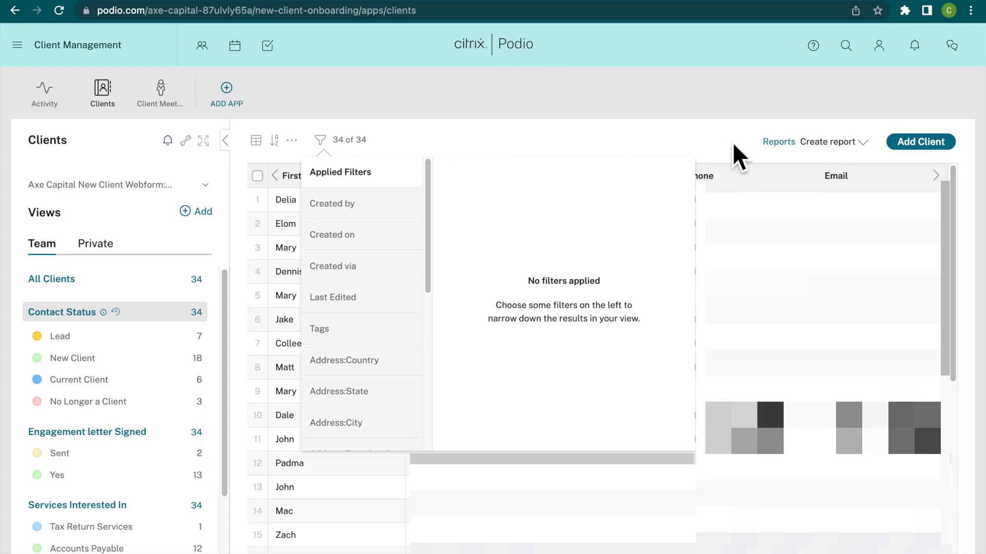
pyautogui.click(715, 144)
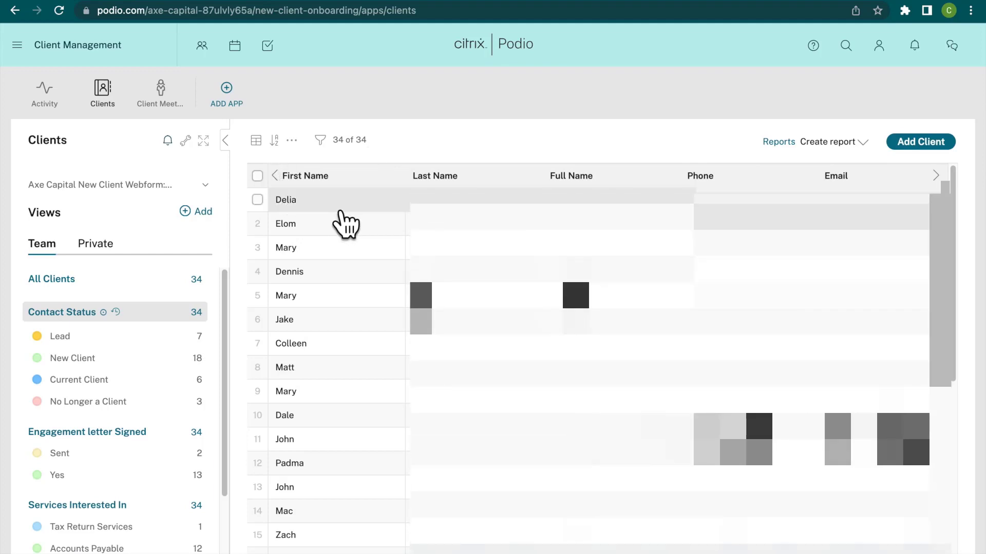
# - Open the top client record and review its fields, with Non-Disclosure Agreement Status set to No
pyautogui.click(335, 207)
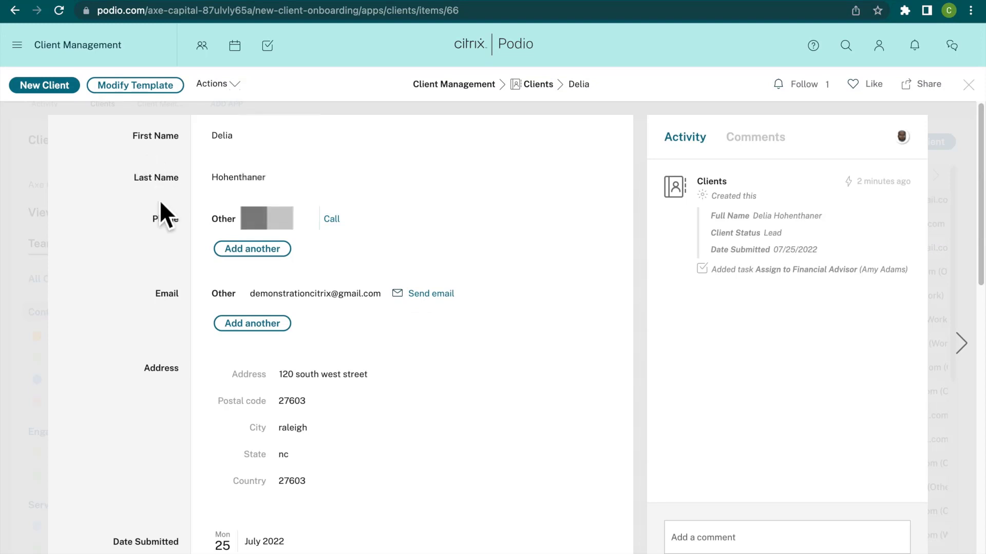
pyautogui.scroll(-3, 134, 329)
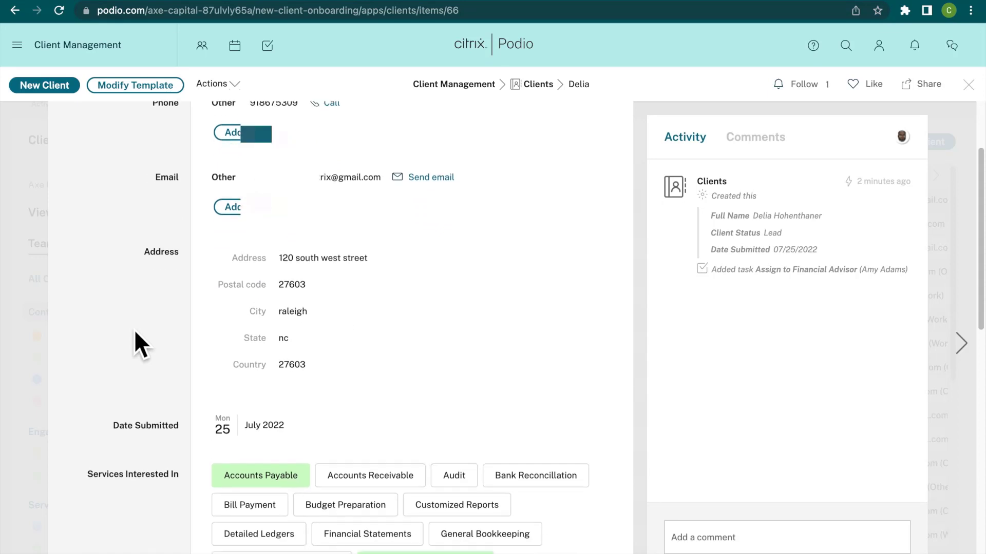
pyautogui.scroll(-4, 135, 333)
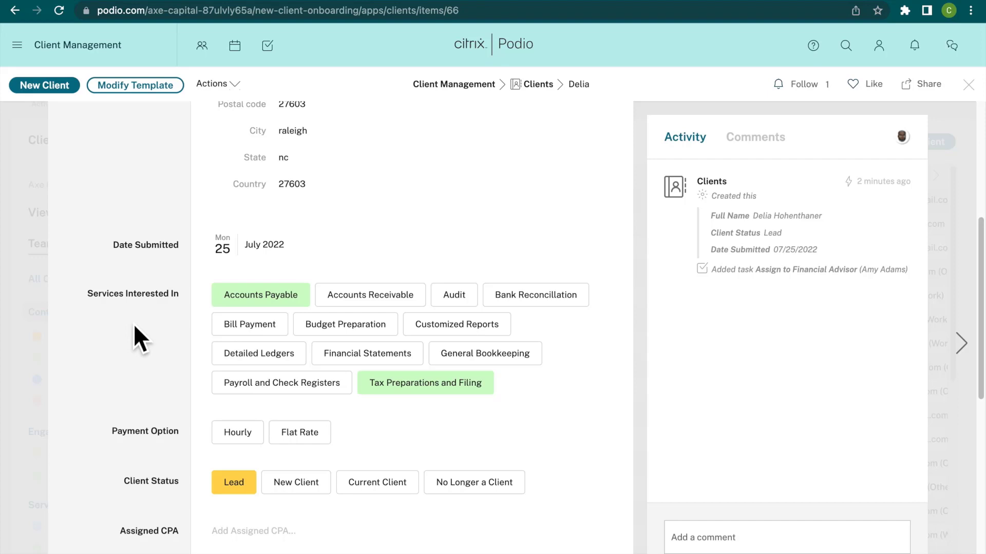
pyautogui.click(137, 262)
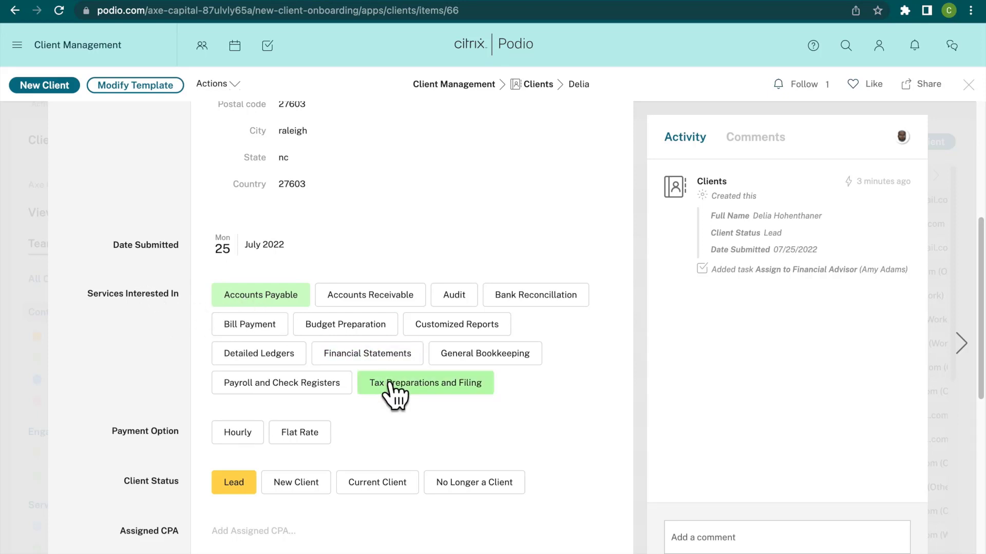
pyautogui.scroll(-5, 167, 357)
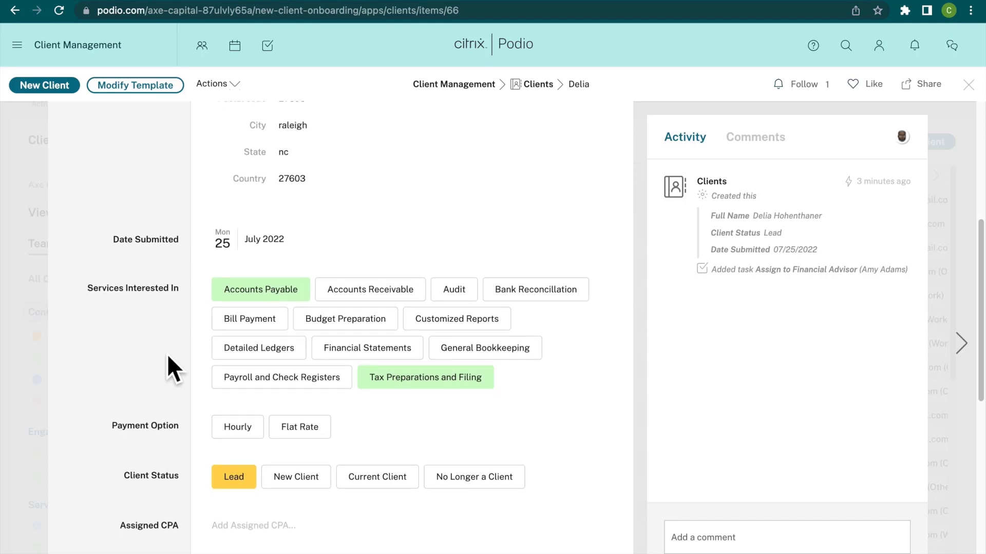
pyautogui.scroll(-1, 167, 349)
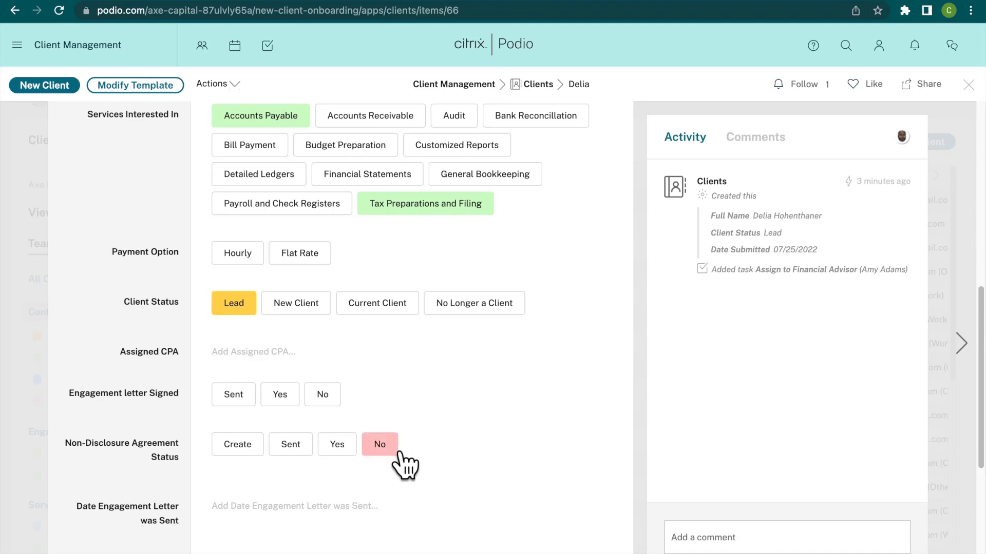
# - Mark the Assign to Financial Advisor task as complete
pyautogui.scroll(-5, 436, 458)
pyautogui.scroll(-1, 436, 458)
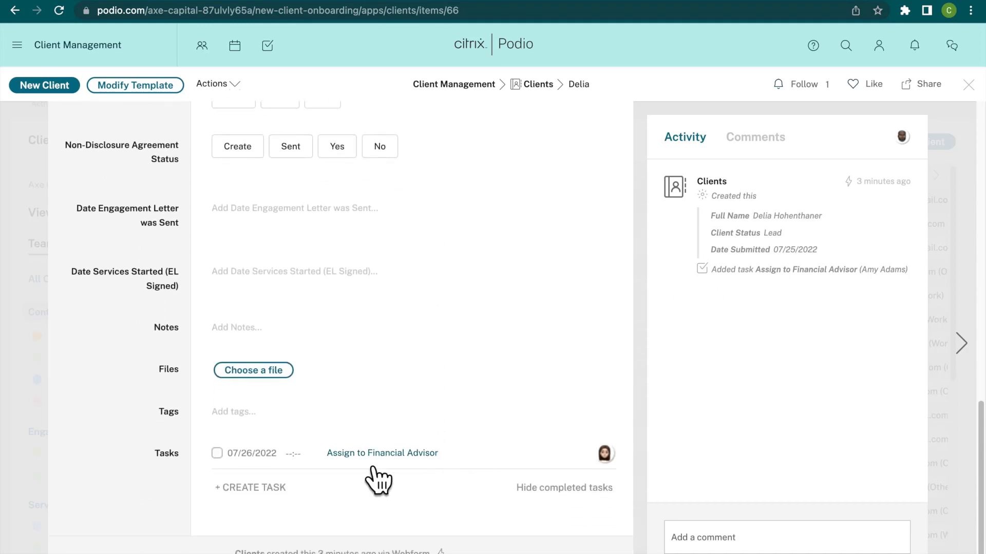
pyautogui.click(218, 454)
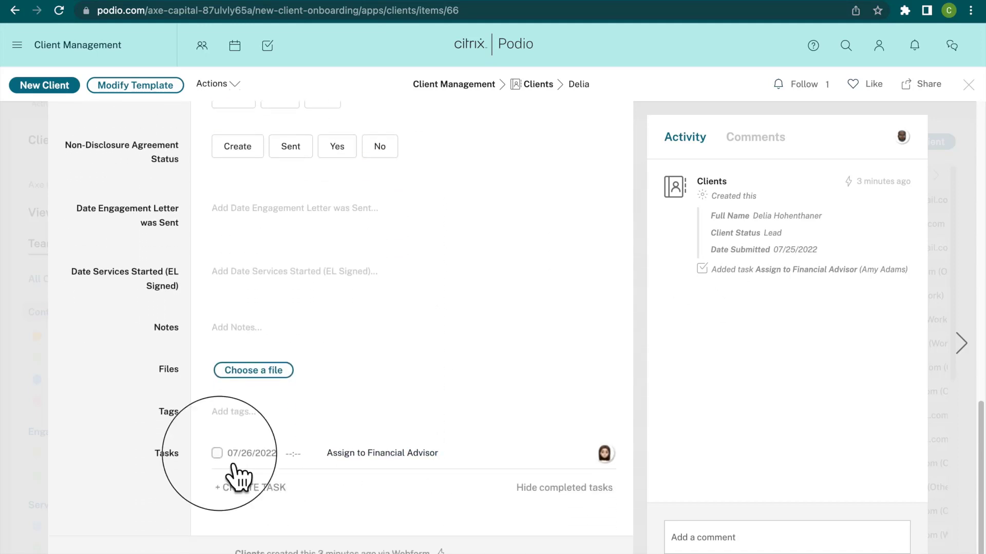
pyautogui.scroll(5, 467, 374)
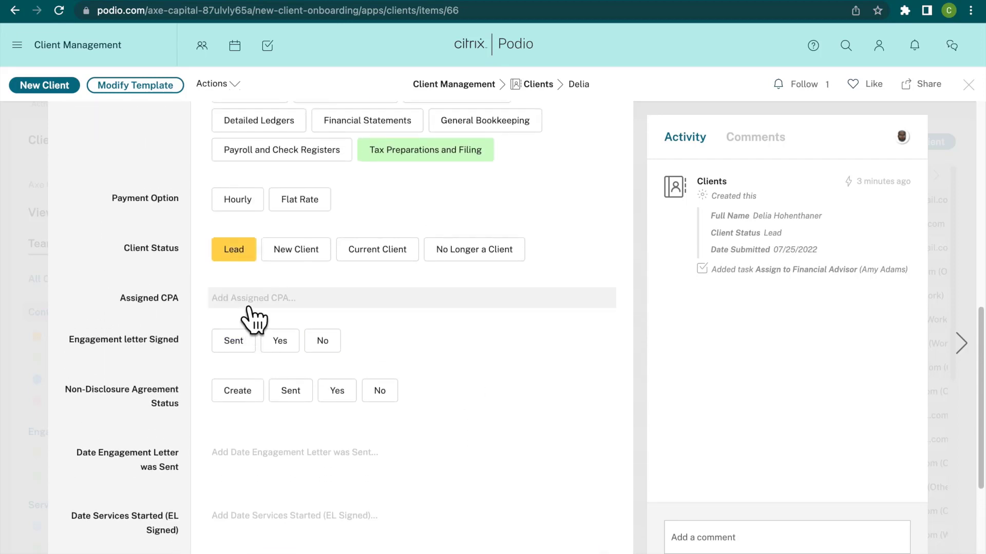
# - Assign a team member as the client's Assigned CPA and save it
pyautogui.click(239, 299)
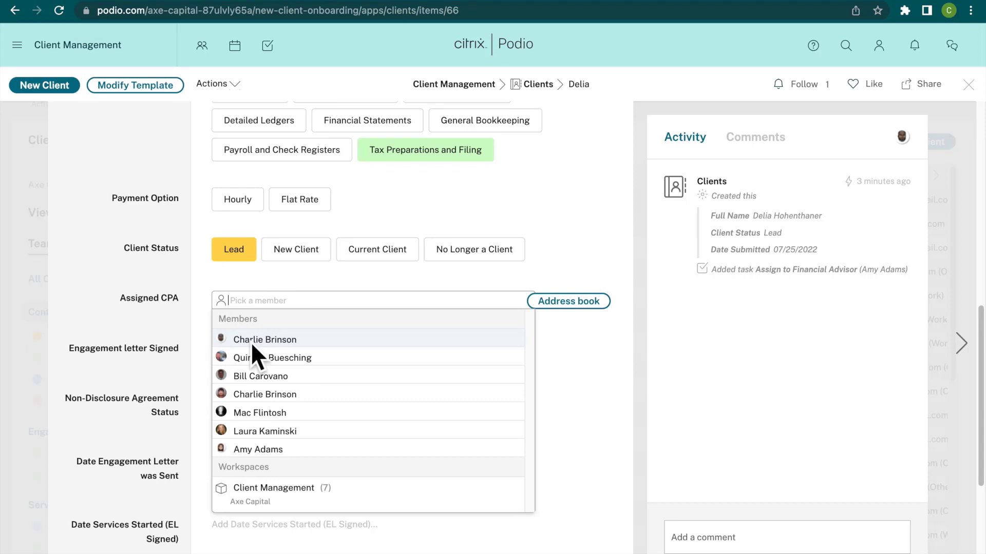
pyautogui.click(254, 412)
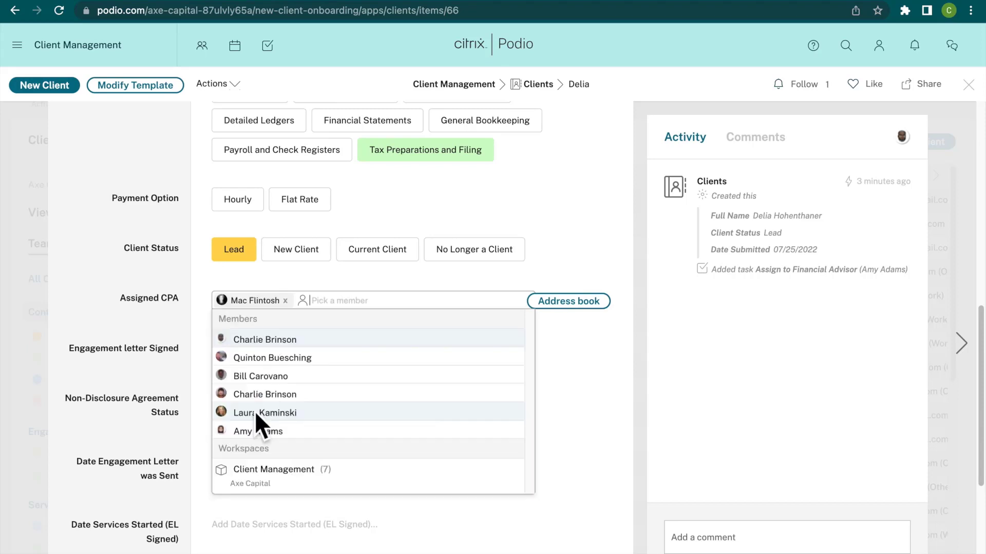
pyautogui.click(116, 300)
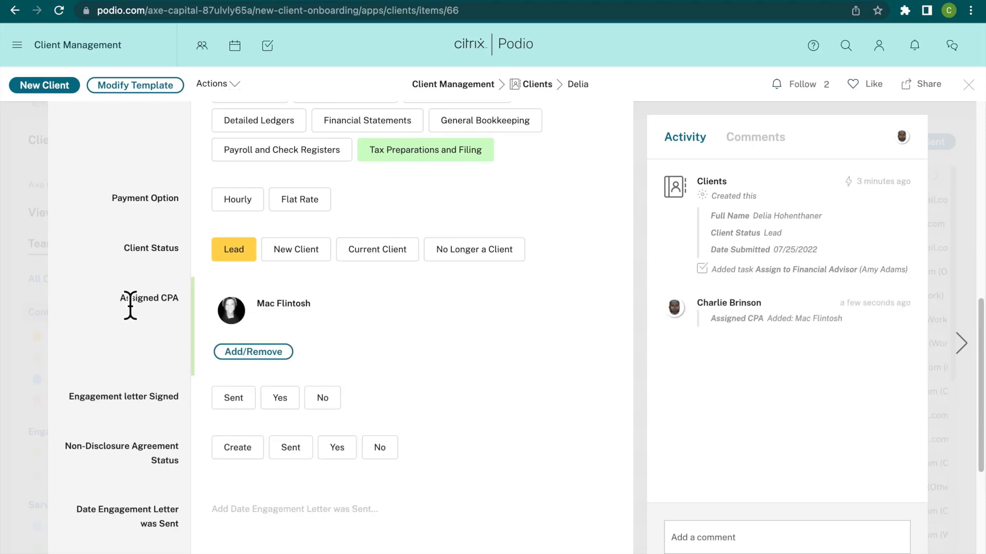
pyautogui.scroll(-1, 131, 436)
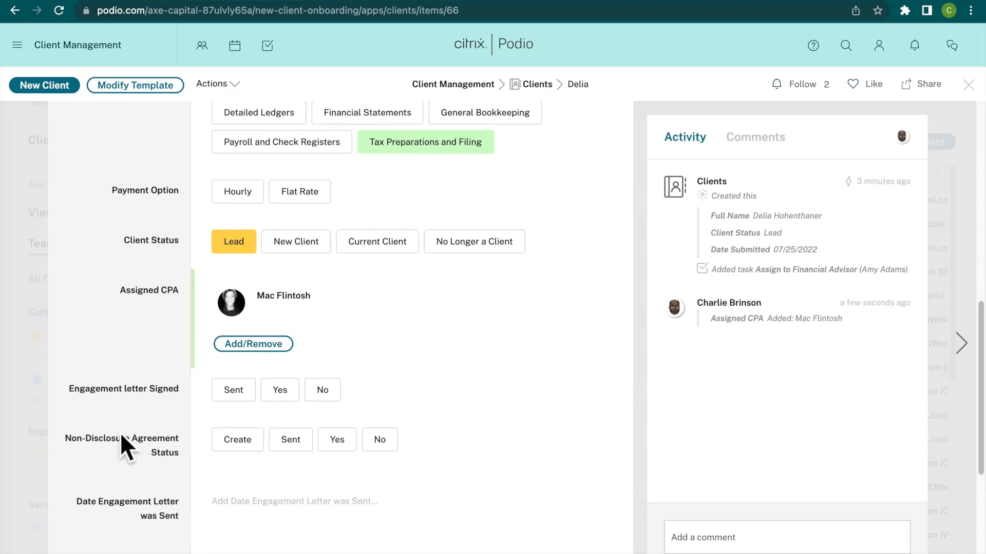
pyautogui.scroll(-5, 125, 441)
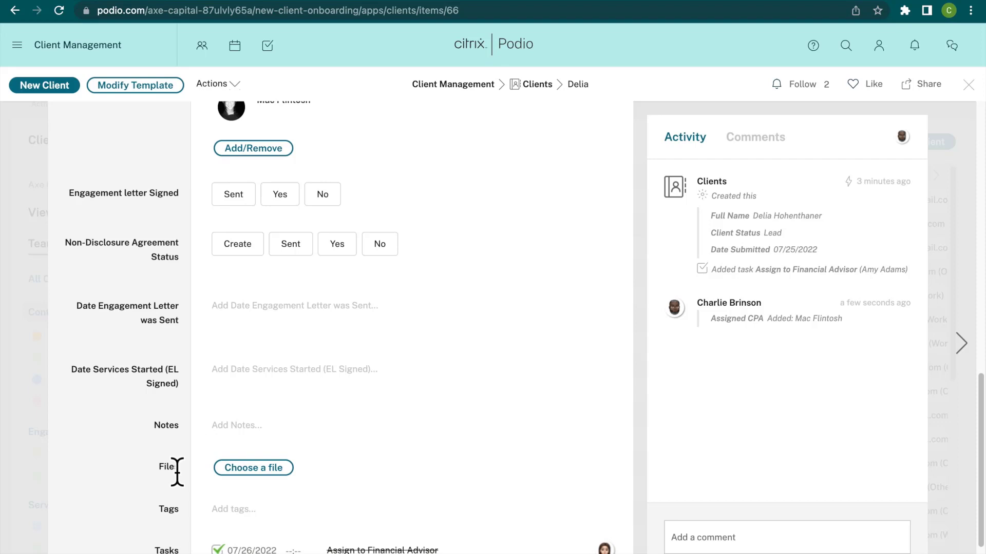
pyautogui.scroll(7, 154, 380)
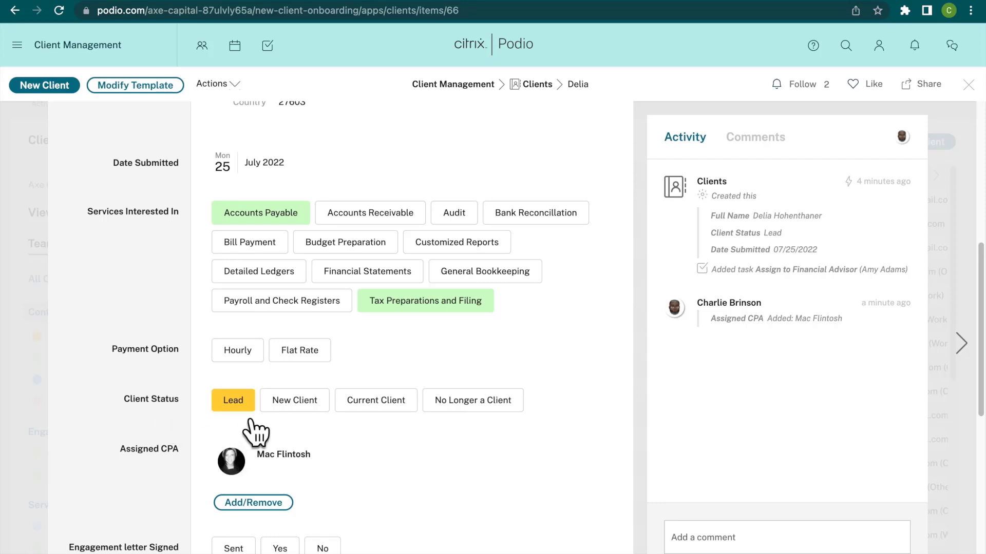
# - Set Client Status to New Client and open the generated engagement letter PDF
pyautogui.click(297, 408)
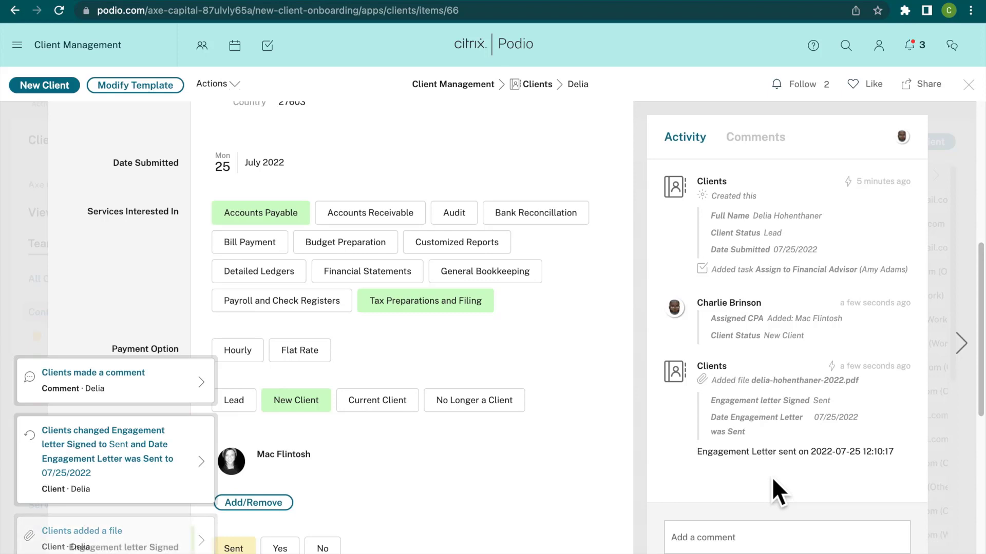
pyautogui.scroll(-4, 367, 421)
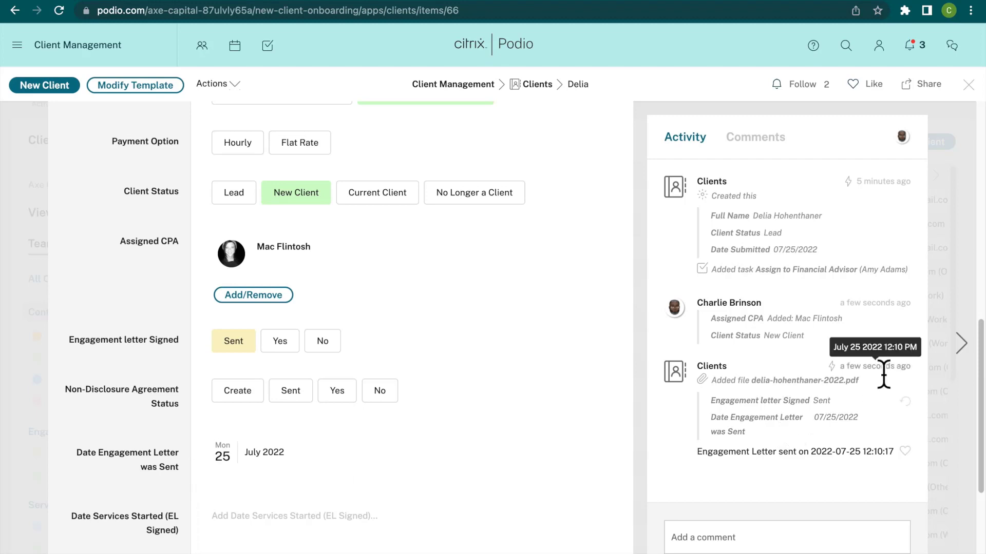
pyautogui.click(848, 383)
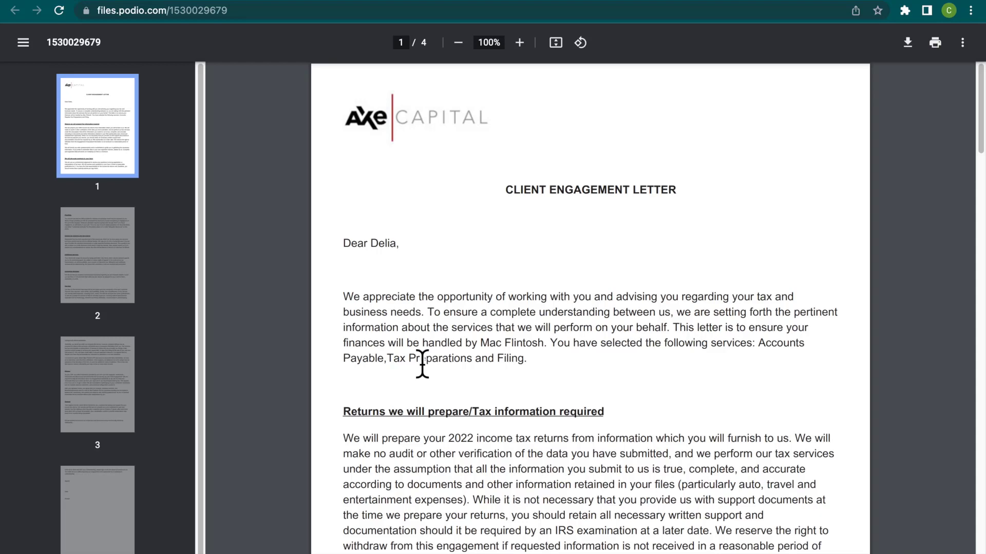
# - Return to the Podio client record tab, then start a new browser tab
pyautogui.click(113, 0)
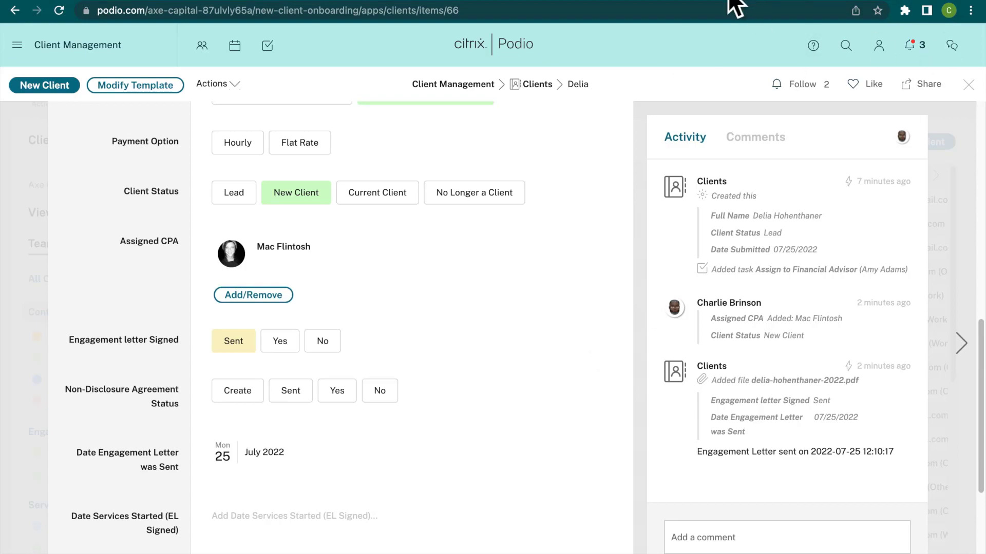
pyautogui.click(674, 21)
# - Go to gmail.com and open the Axe Capital email requesting the engagement letter signature
pyautogui.write('gmail.')
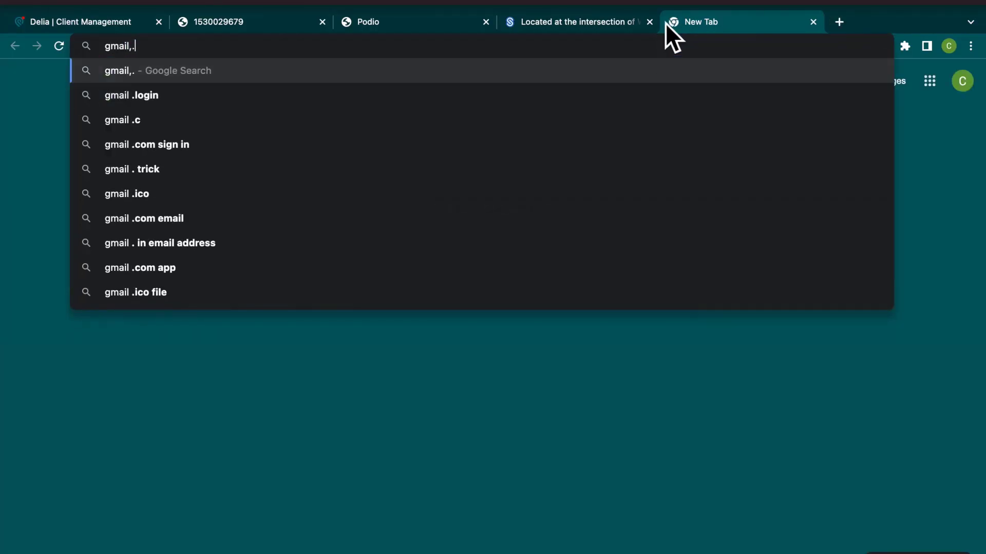
pyautogui.write('com')
pyautogui.press('Return')
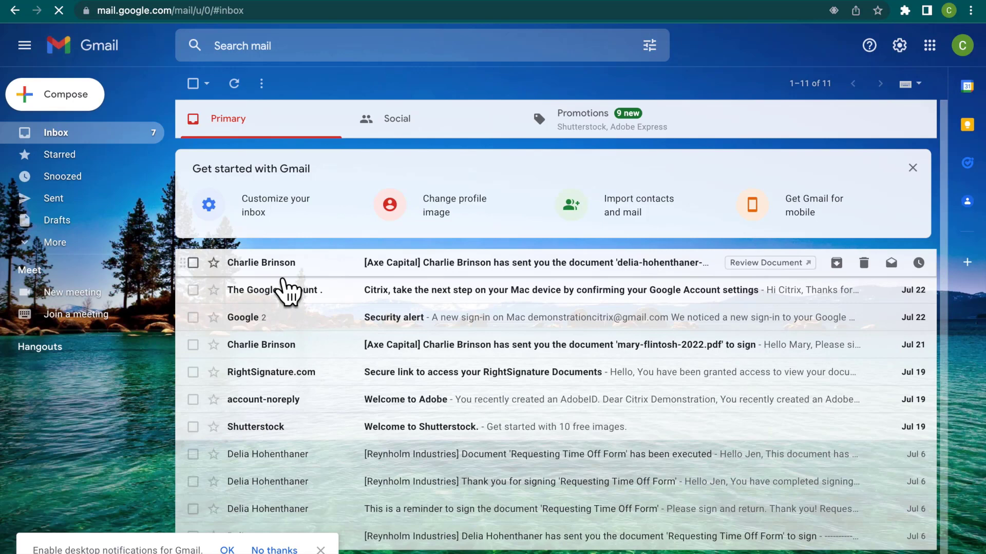
pyautogui.moveTo(282, 279)
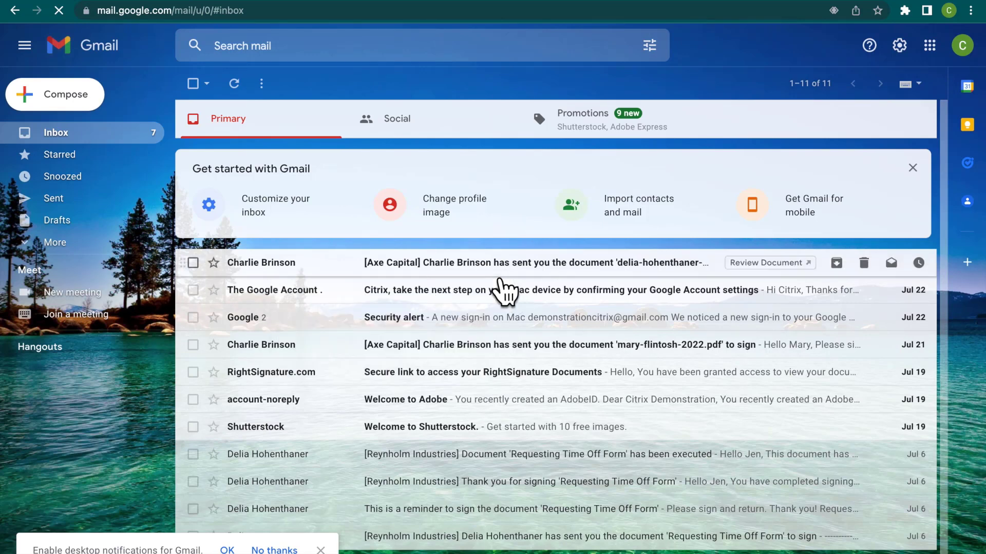
pyautogui.click(494, 272)
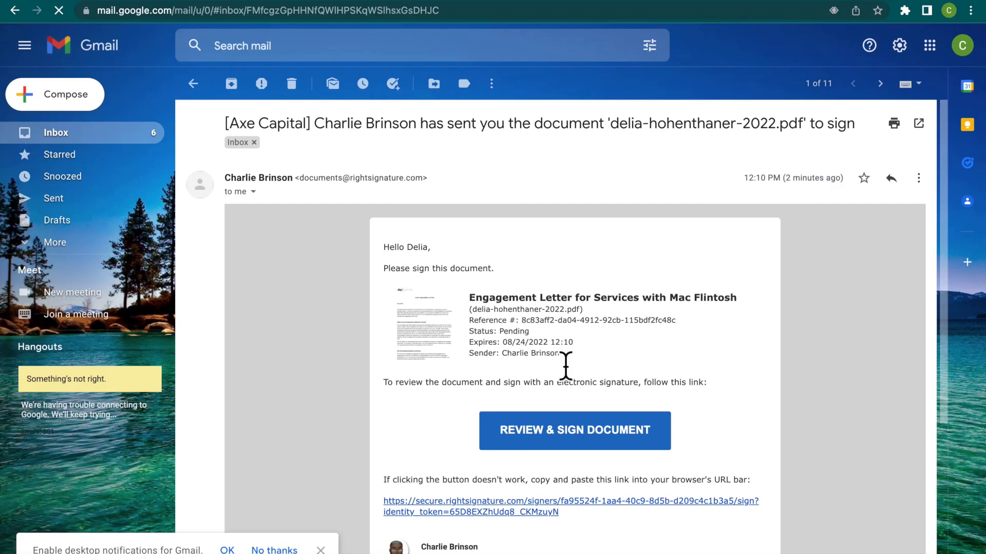
# - Open the engagement letter in RightSignature, dismiss the tips and jump to the first required field
pyautogui.click(571, 436)
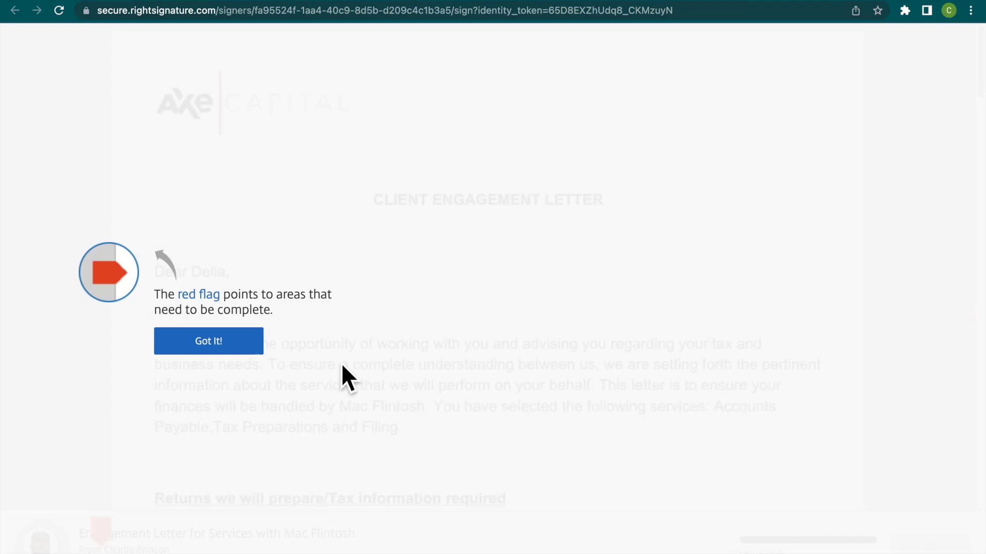
pyautogui.click(211, 345)
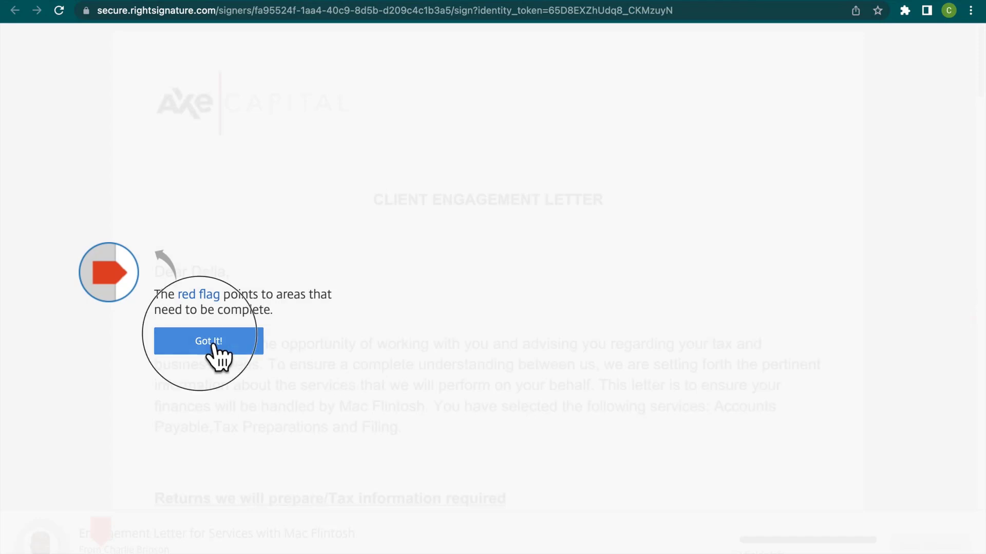
pyautogui.click(722, 487)
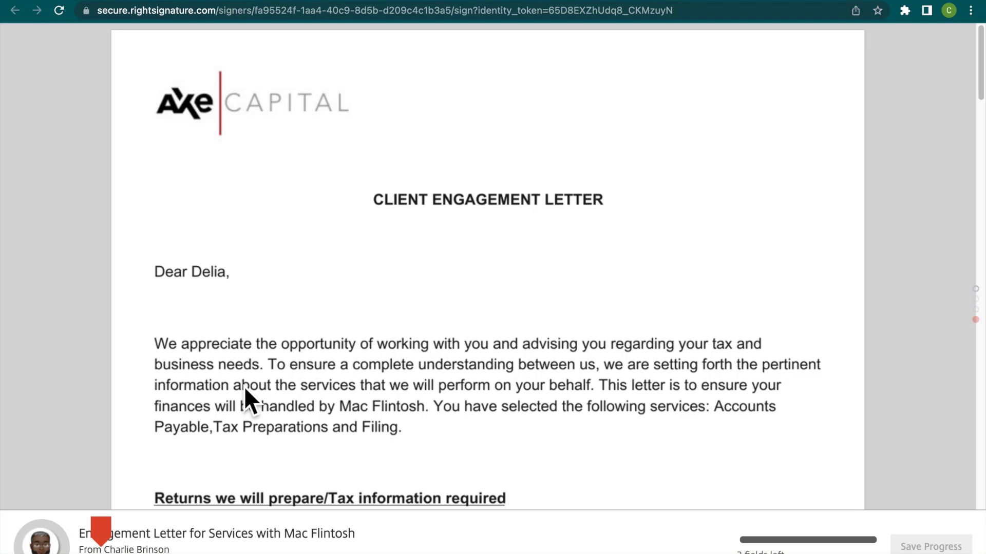
pyautogui.scroll(-1, 355, 416)
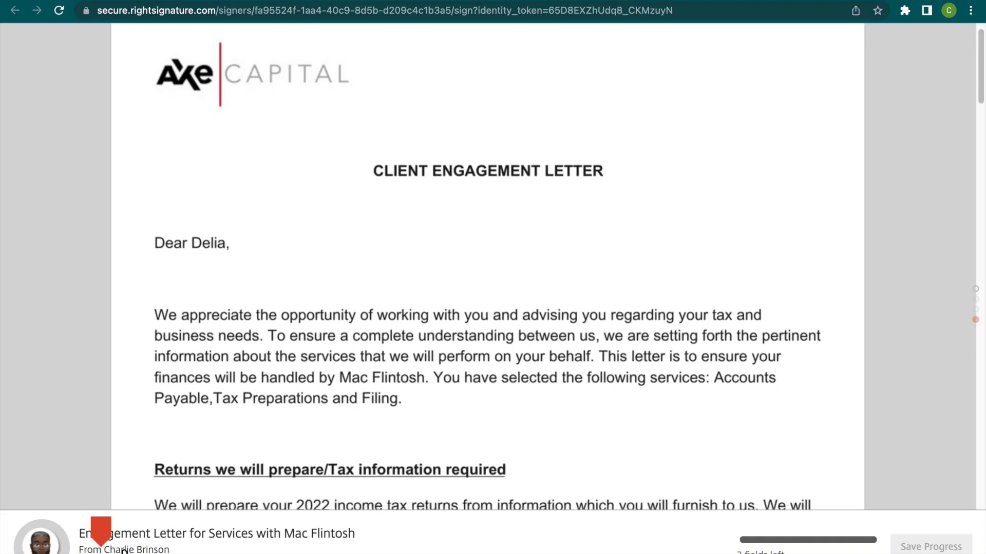
pyautogui.click(109, 531)
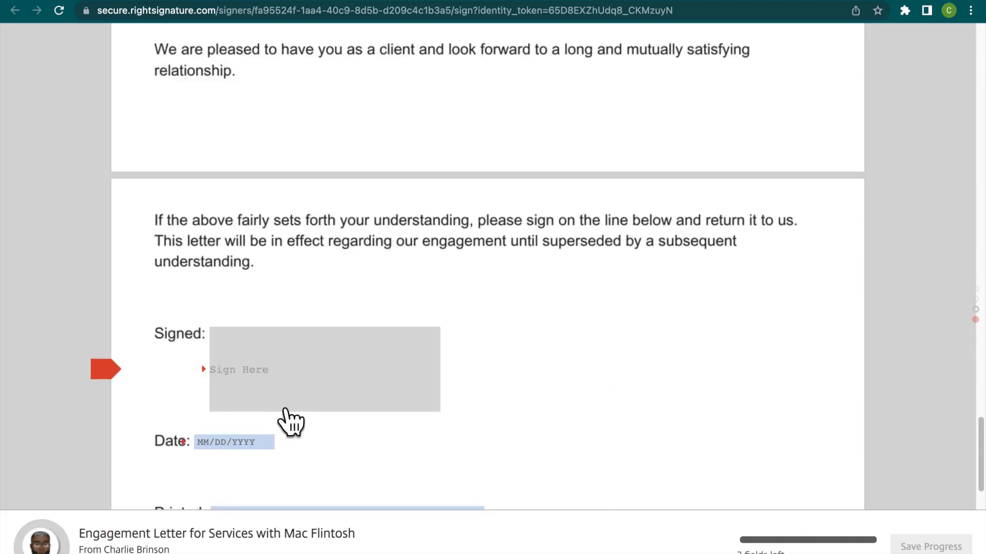
# - Type the client's name as the signature and apply it to the Sign Here field
pyautogui.click(285, 409)
pyautogui.click(266, 433)
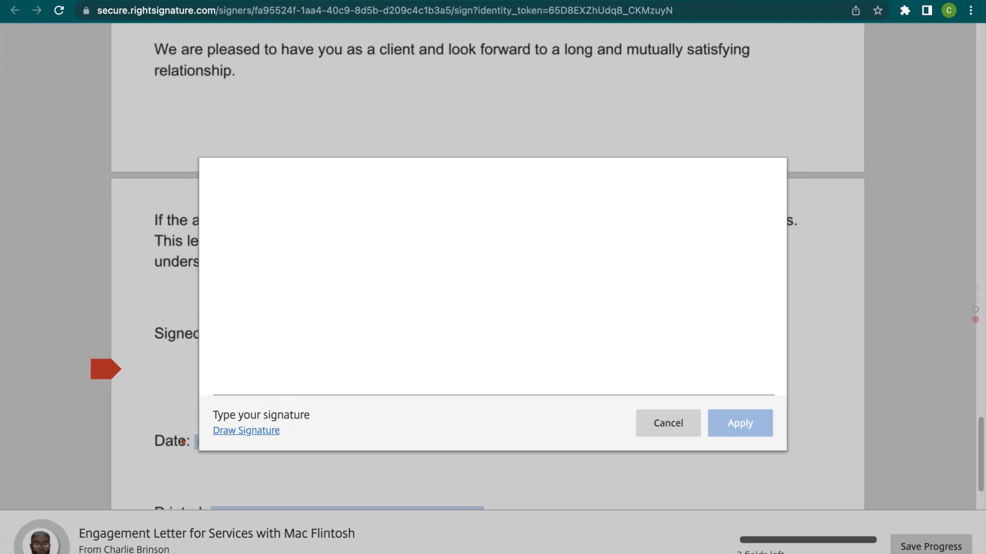
pyautogui.write('Delia H')
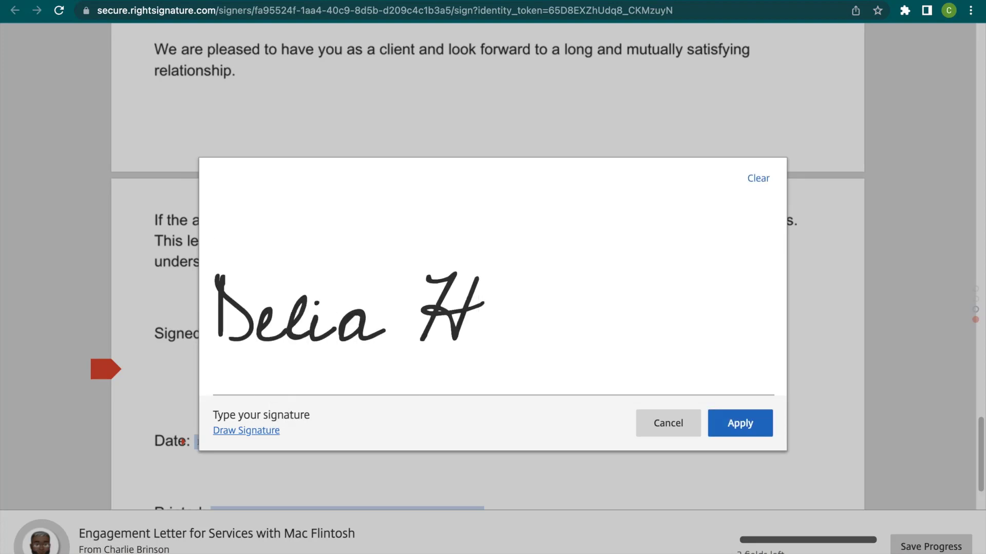
pyautogui.click(718, 422)
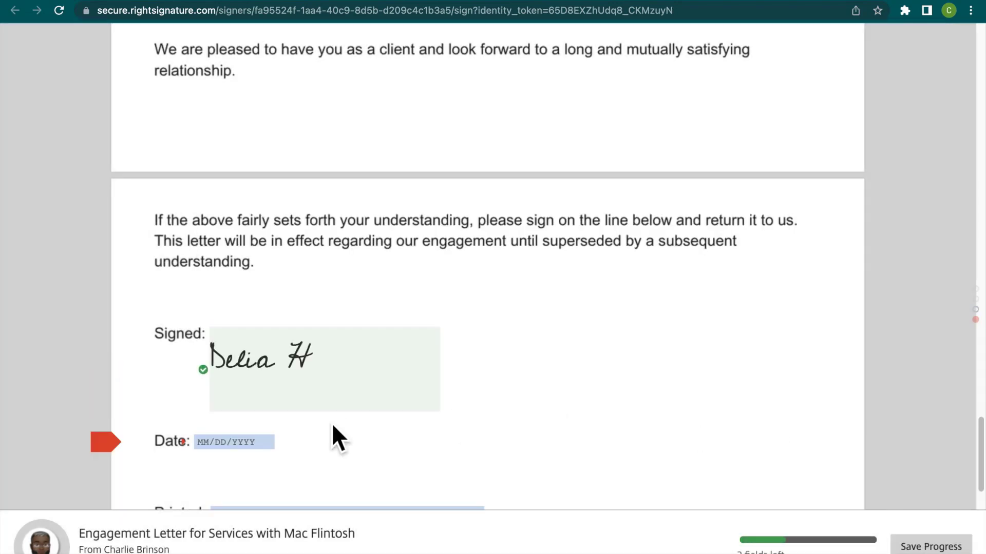
# - Set the signing date to July 25, 2022 using the calendar
pyautogui.scroll(-1, 331, 423)
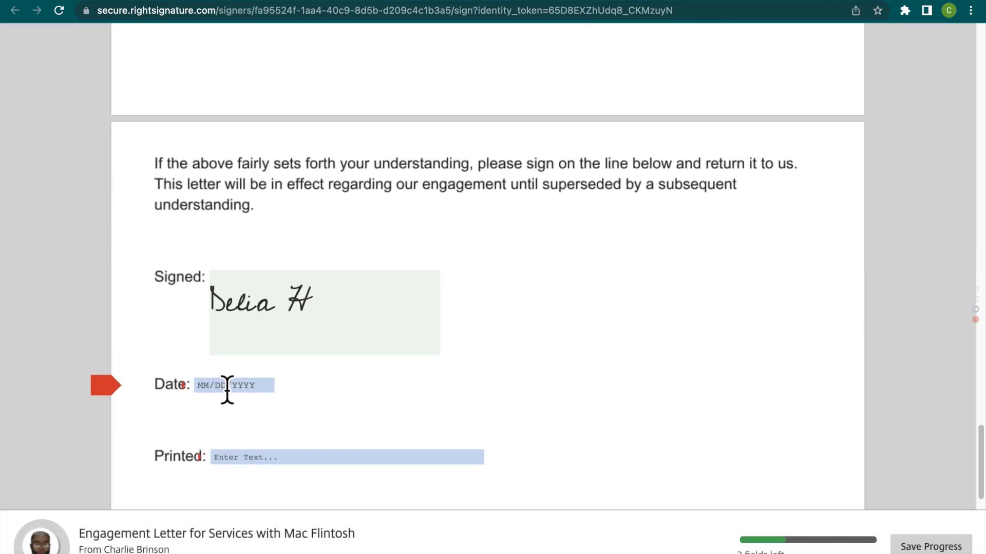
pyautogui.click(227, 390)
pyautogui.scroll(-9, 432, 394)
pyautogui.scroll(5, 401, 369)
pyautogui.click(455, 179)
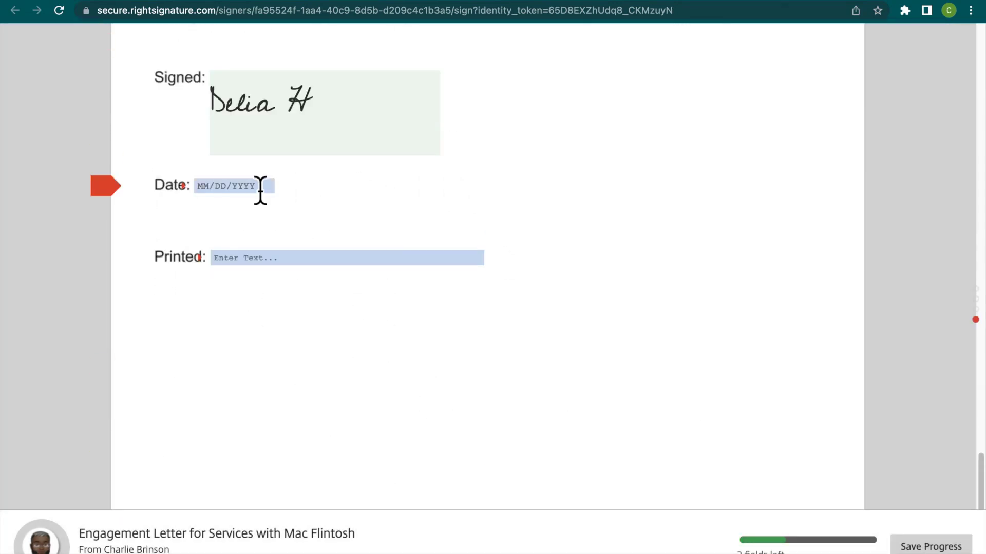
pyautogui.click(264, 188)
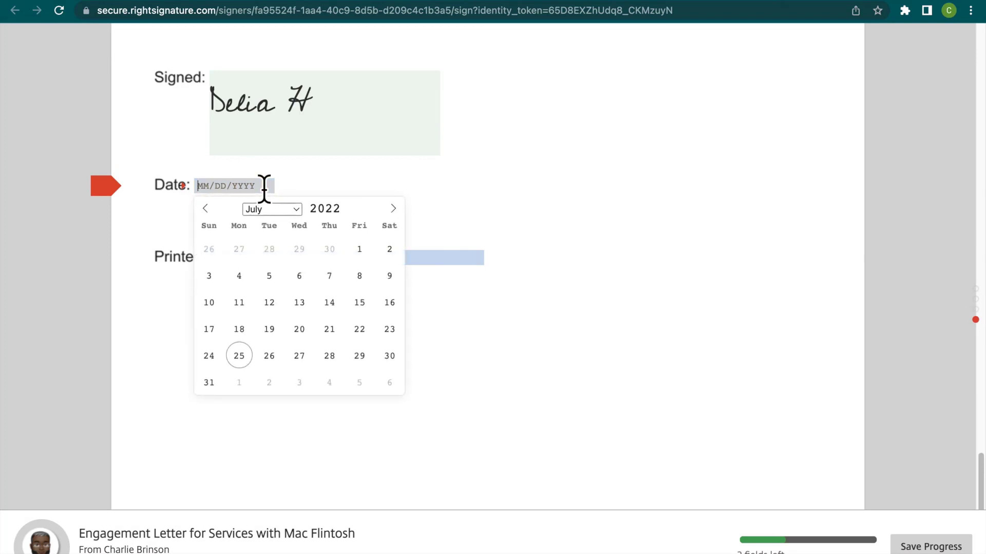
pyautogui.click(241, 355)
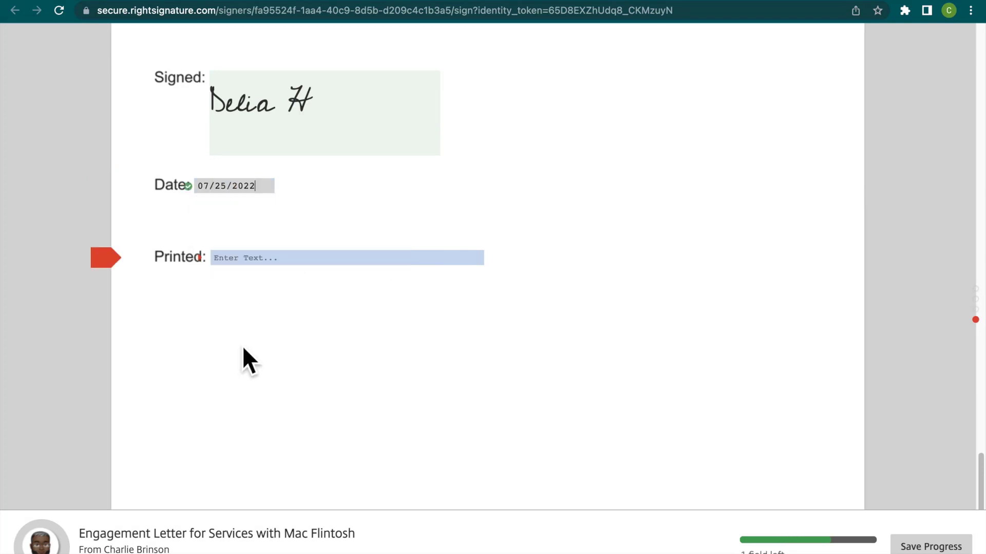
# - Enter the client's printed name and submit the signed letter
pyautogui.click(295, 258)
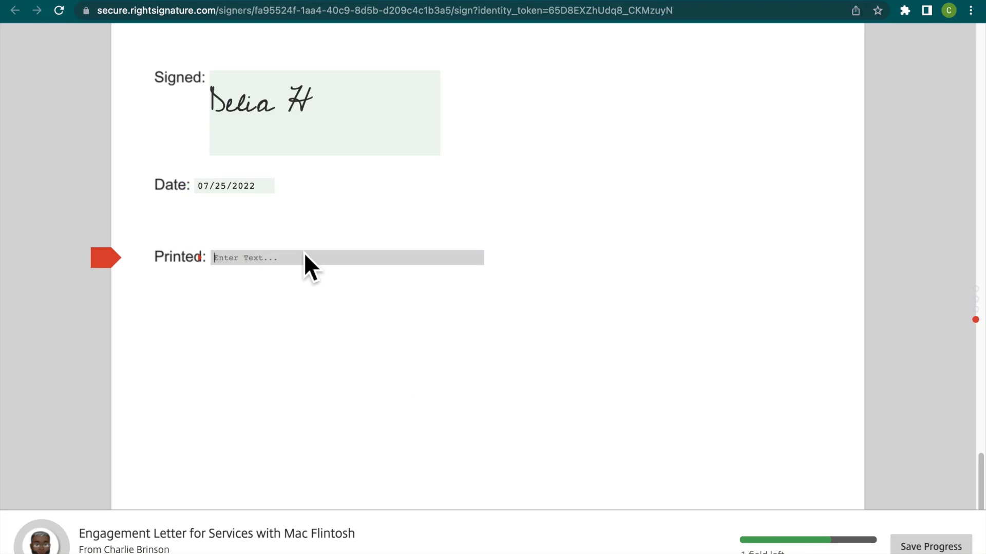
pyautogui.write('Delia H')
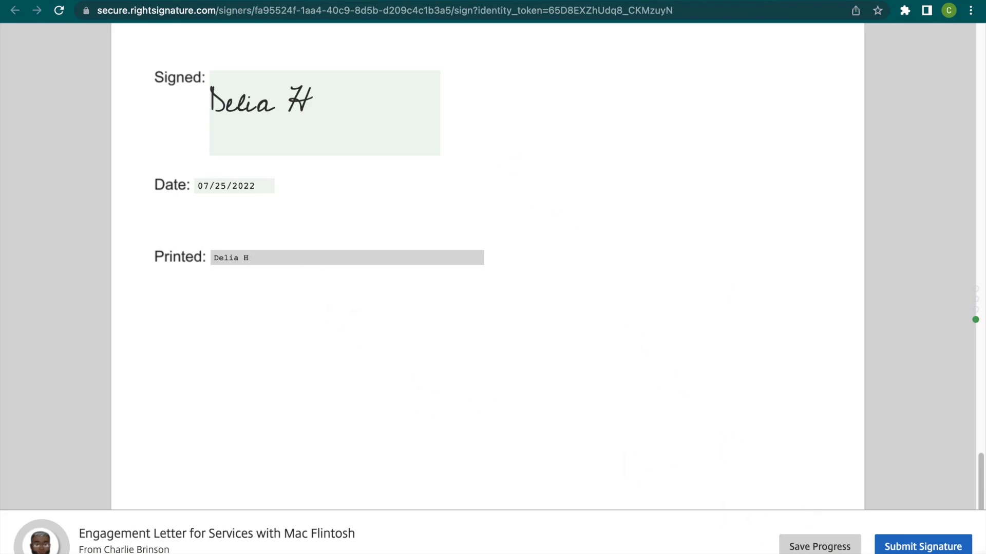
pyautogui.click(935, 550)
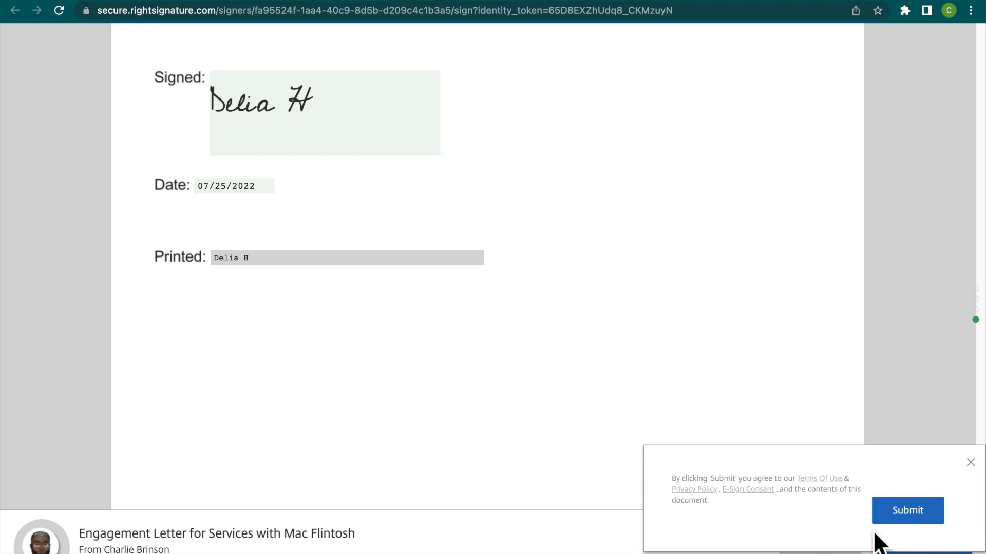
# - Submit the consent so the engagement letter becomes Executed, then scroll through its History tab
pyautogui.click(907, 517)
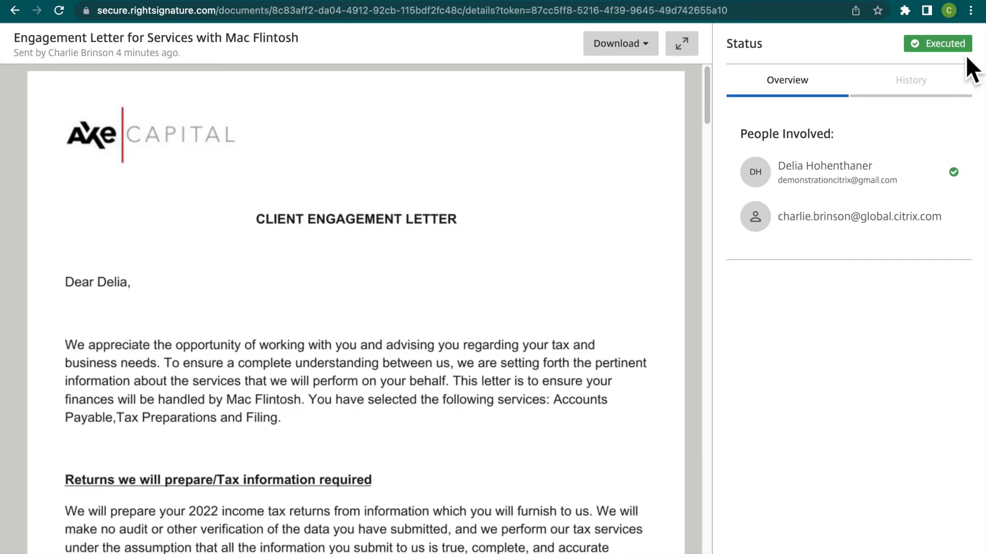
pyautogui.click(912, 102)
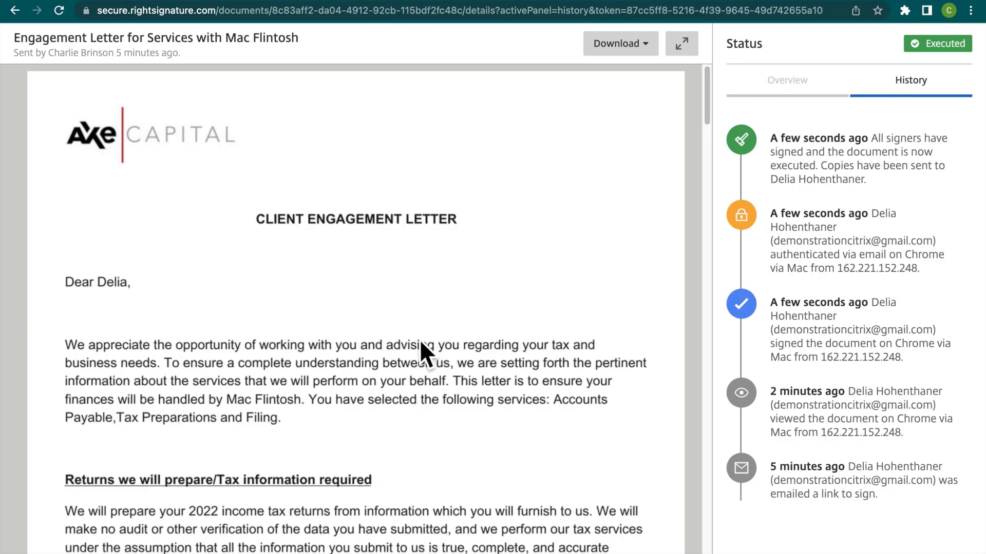
pyautogui.scroll(-15, 328, 357)
pyautogui.scroll(-15, 327, 358)
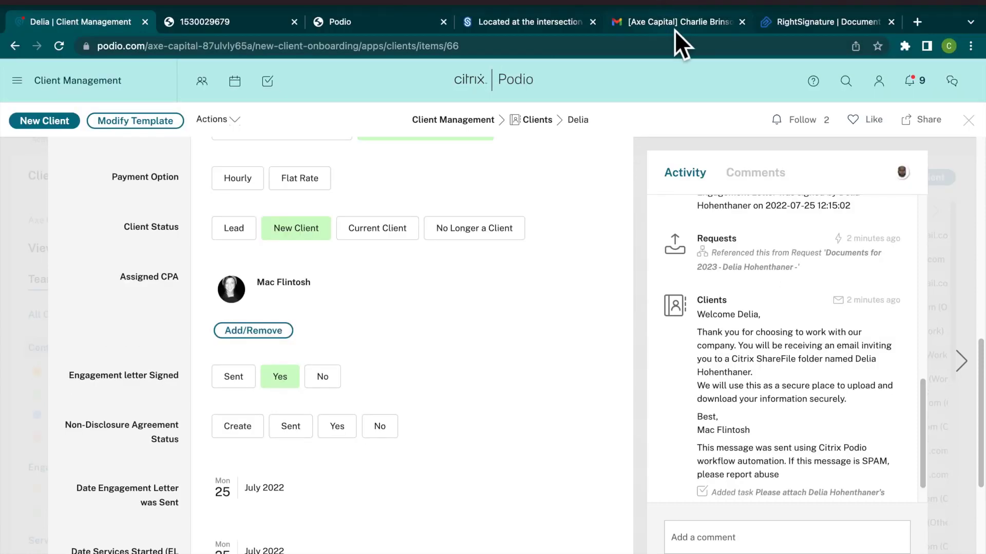
# - Read the financial services welcome email from the Gmail inbox
pyautogui.click(675, 22)
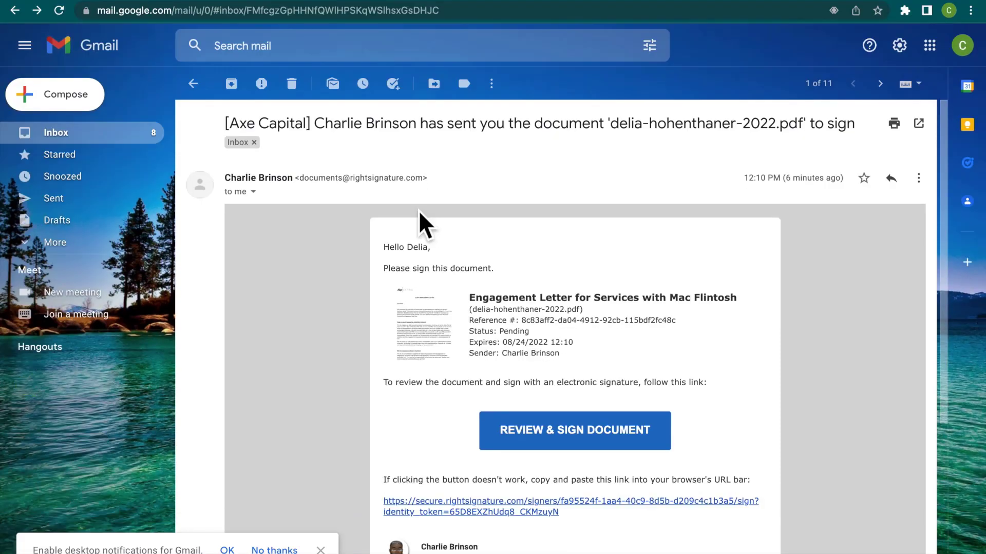
pyautogui.click(21, 19)
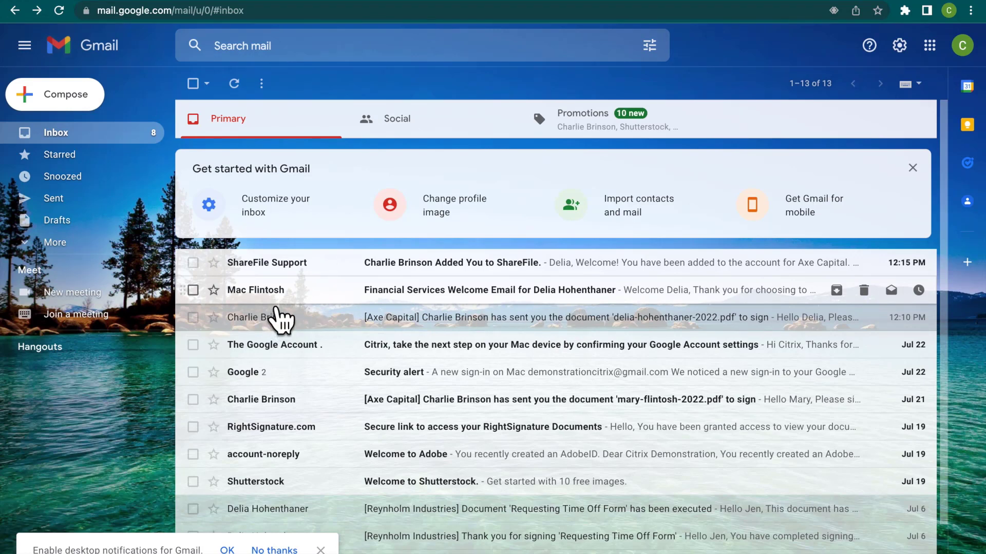
pyautogui.click(437, 291)
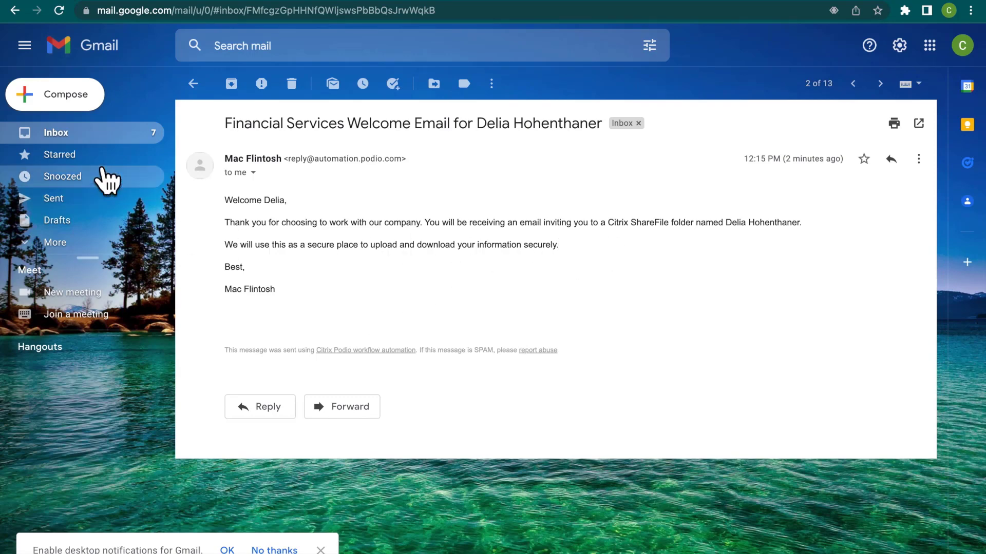
# - Open the ShareFile Support account invitation email from the inbox
pyautogui.click(80, 138)
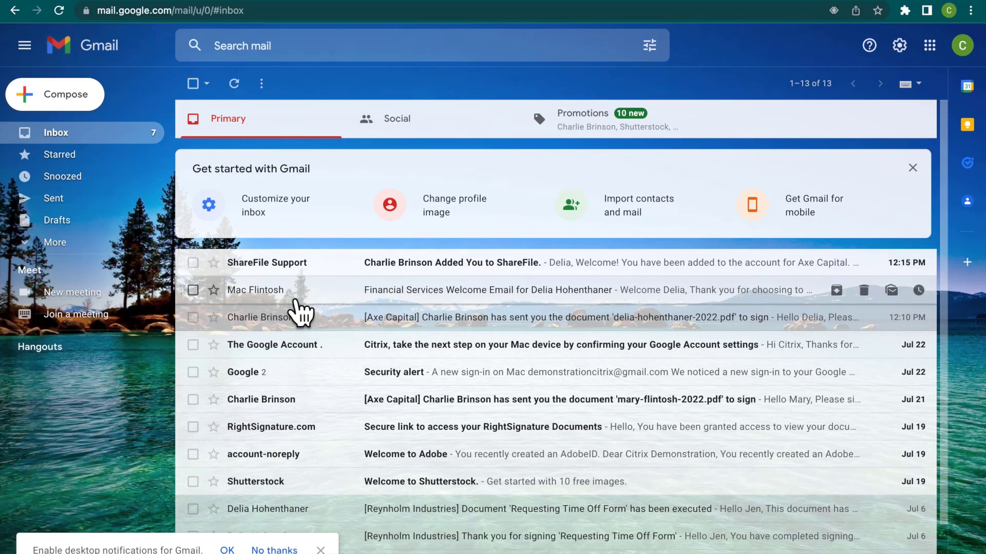
pyautogui.moveTo(295, 301)
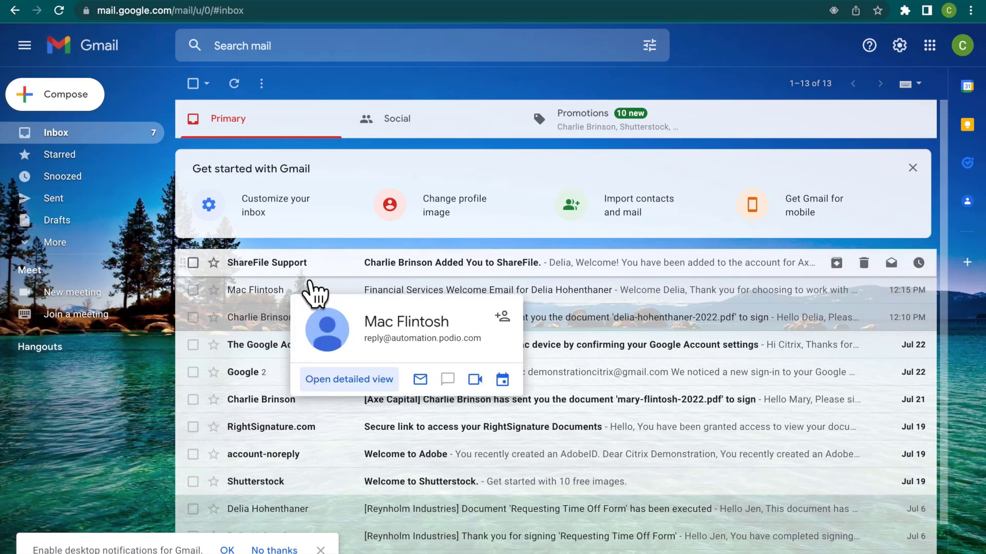
pyautogui.click(319, 272)
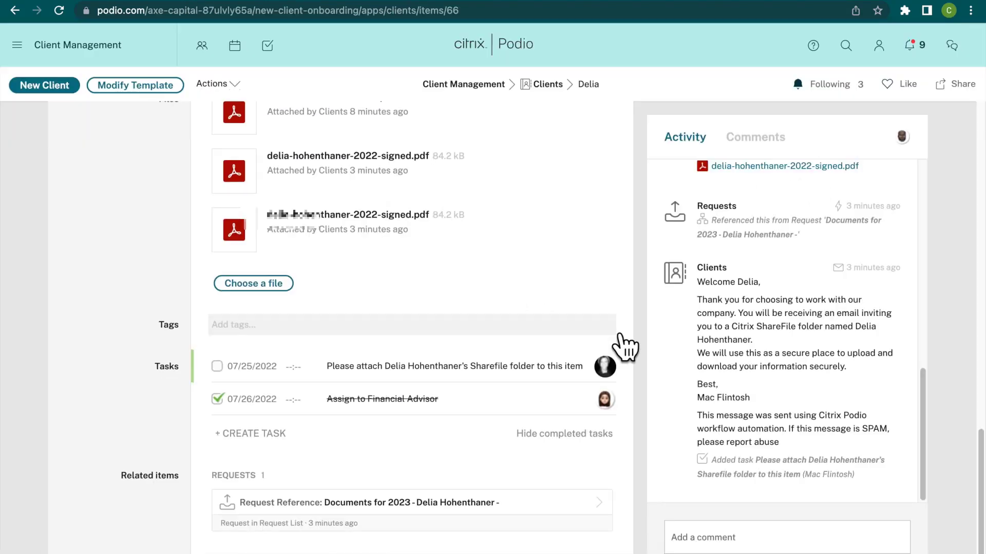
pyautogui.scroll(15, 621, 339)
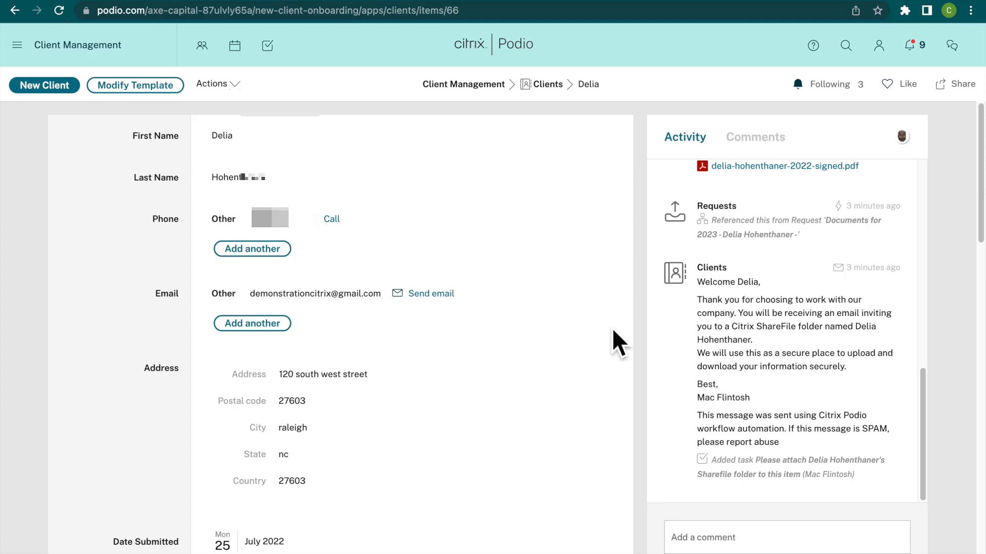
# - Open the Documents for 2023 Request Reference card under the client's Related items
pyautogui.scroll(-5, 612, 328)
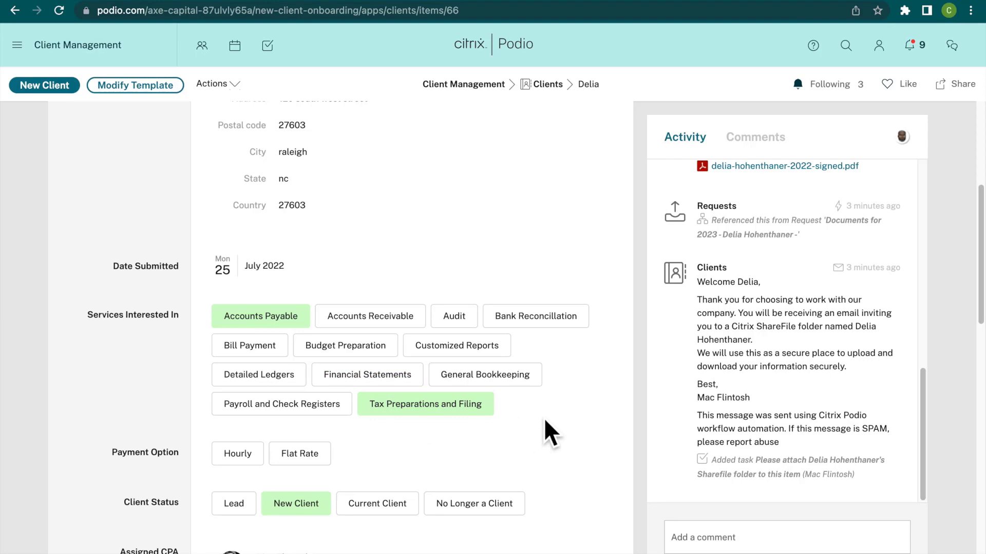
pyautogui.scroll(-15, 544, 419)
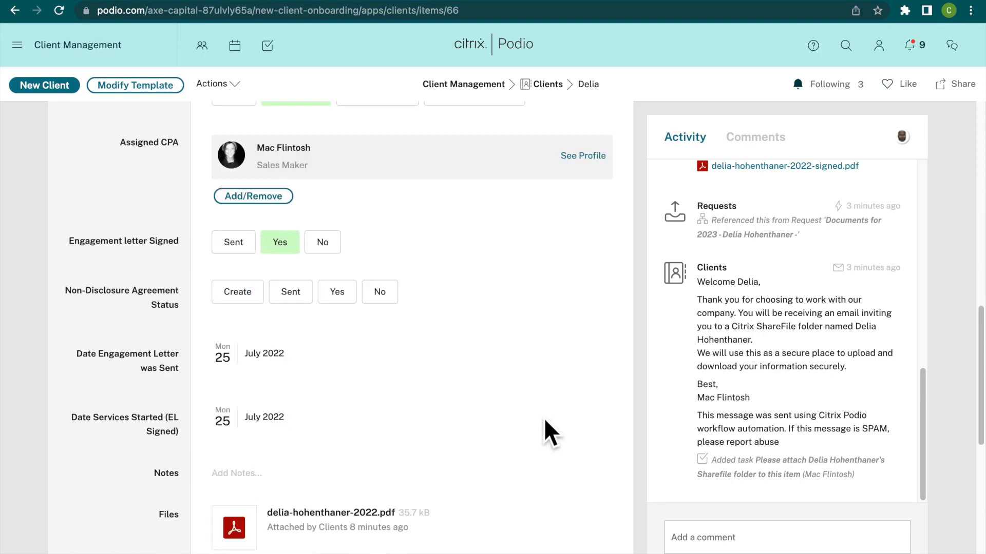
pyautogui.scroll(-2, 488, 501)
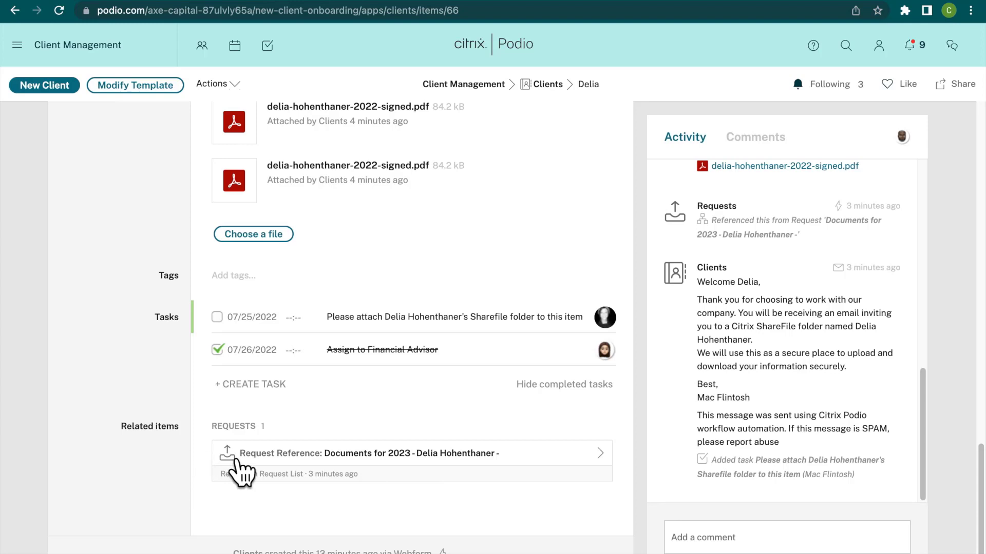
pyautogui.click(275, 458)
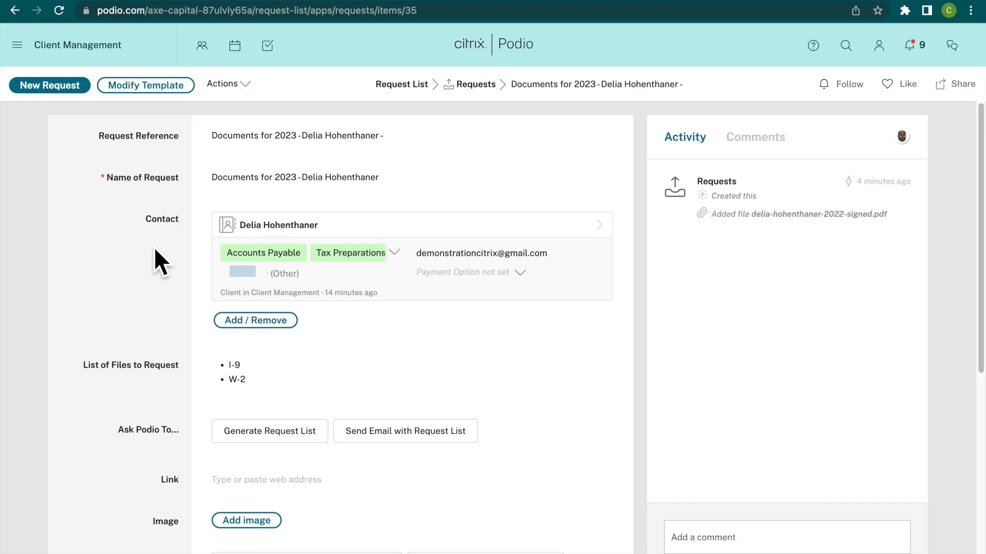
pyautogui.scroll(-1, 154, 248)
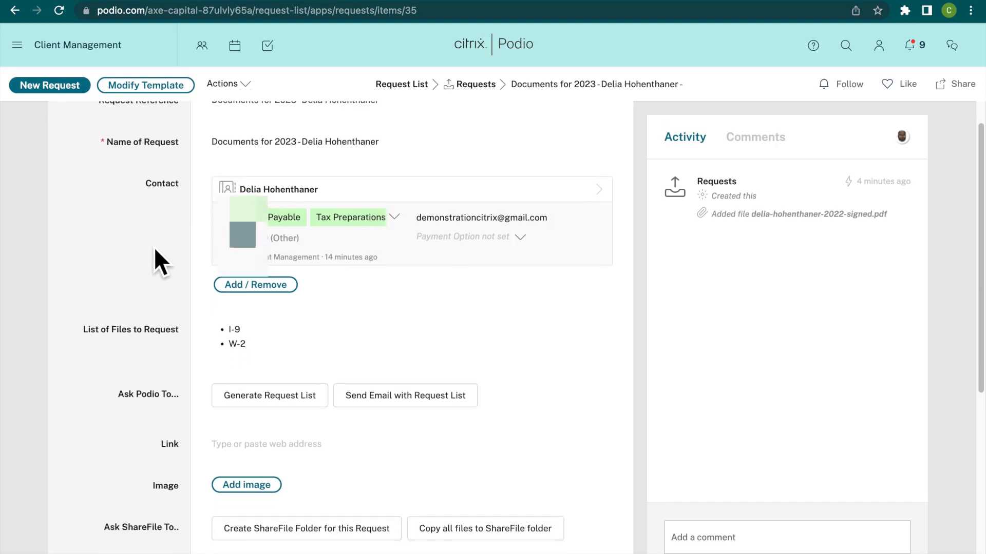
pyautogui.scroll(-1, 154, 247)
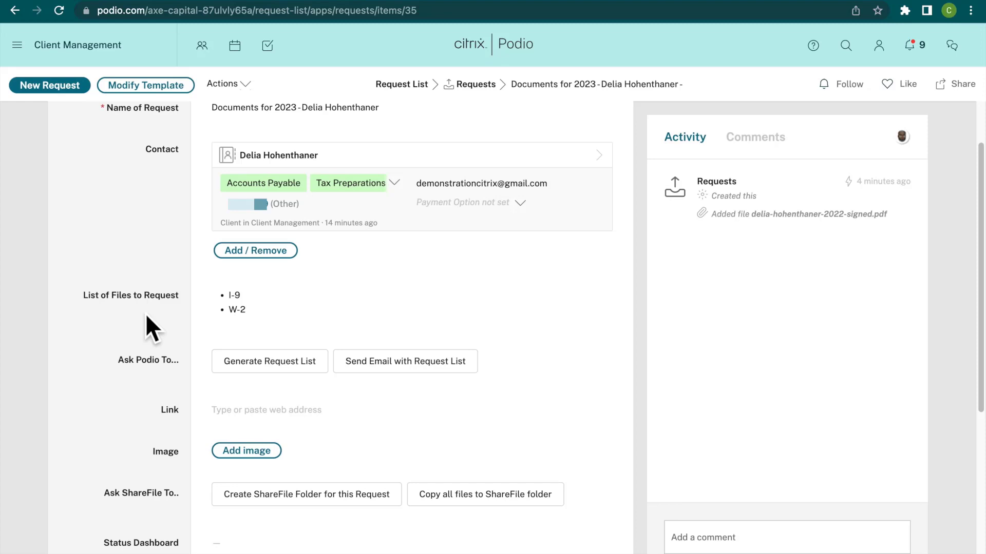
pyautogui.click(315, 333)
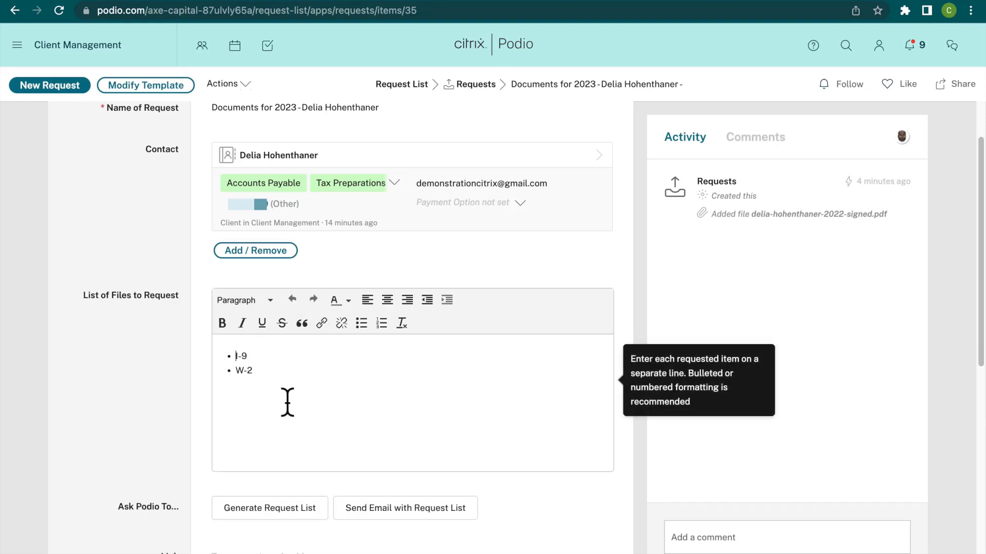
pyautogui.click(125, 378)
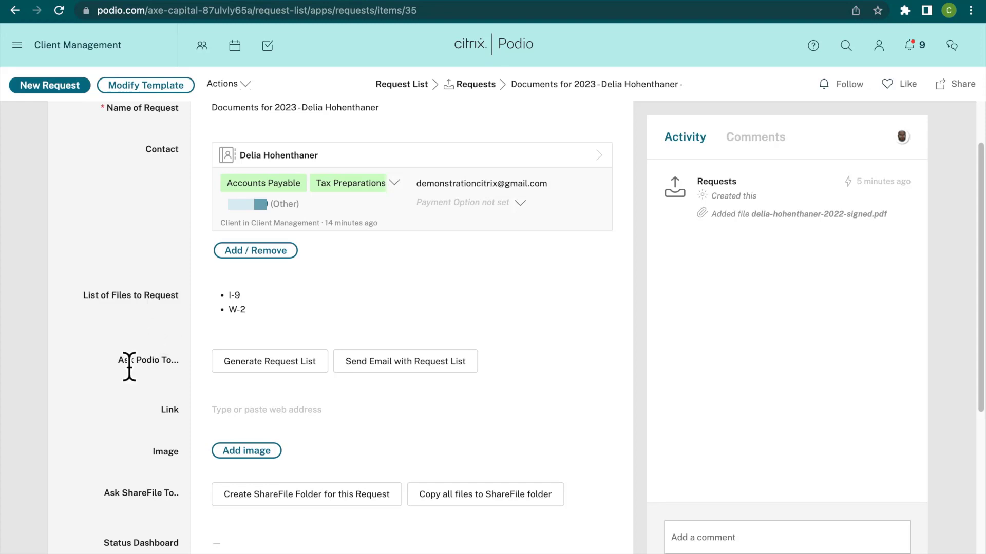
# - Generate the Incomplete I9 and W2 request list and email it to the client
pyautogui.click(248, 367)
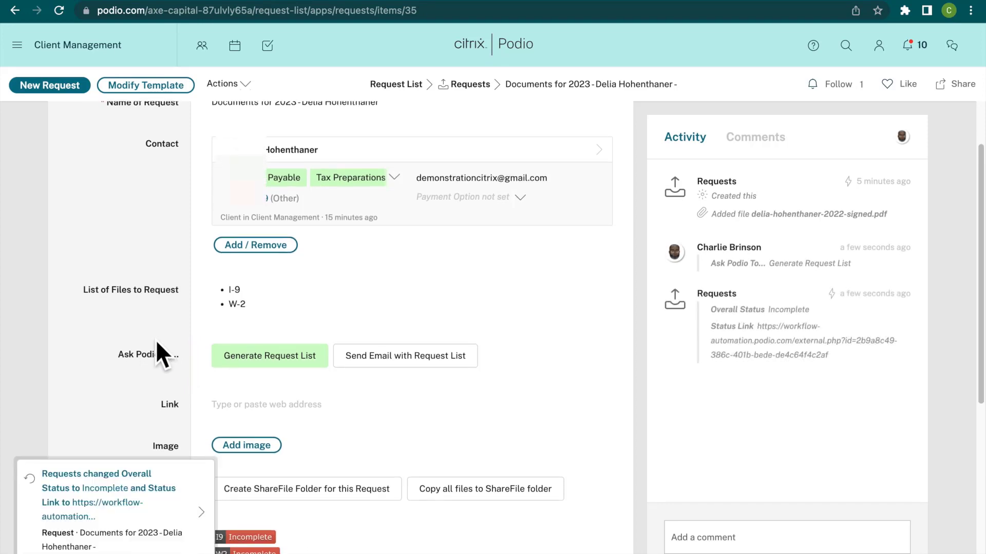
pyautogui.scroll(-3, 156, 339)
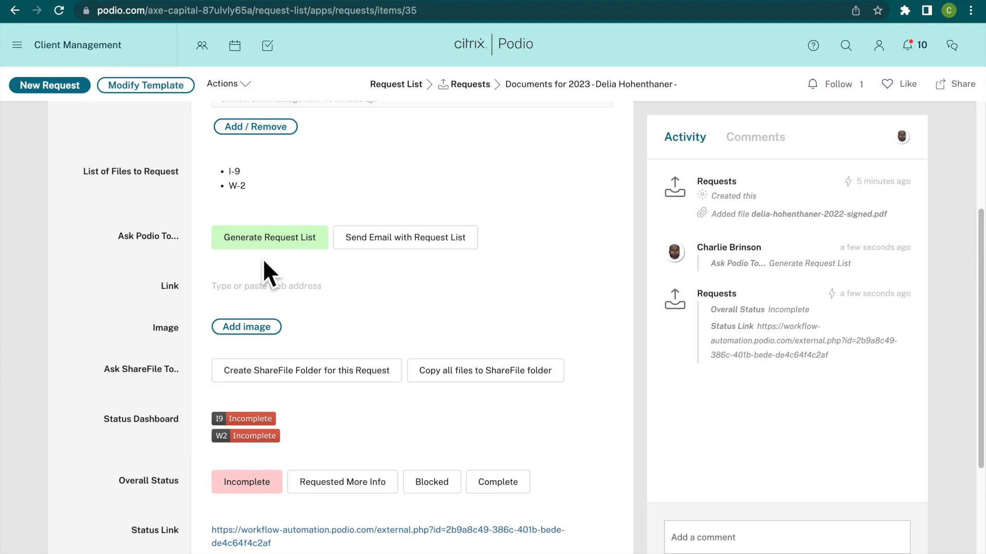
pyautogui.click(402, 247)
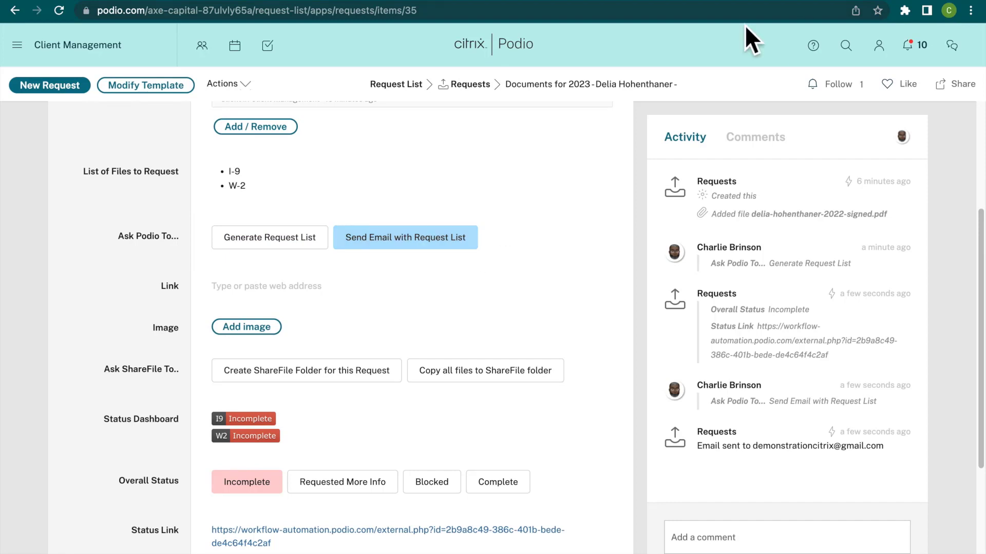
pyautogui.click(682, 1)
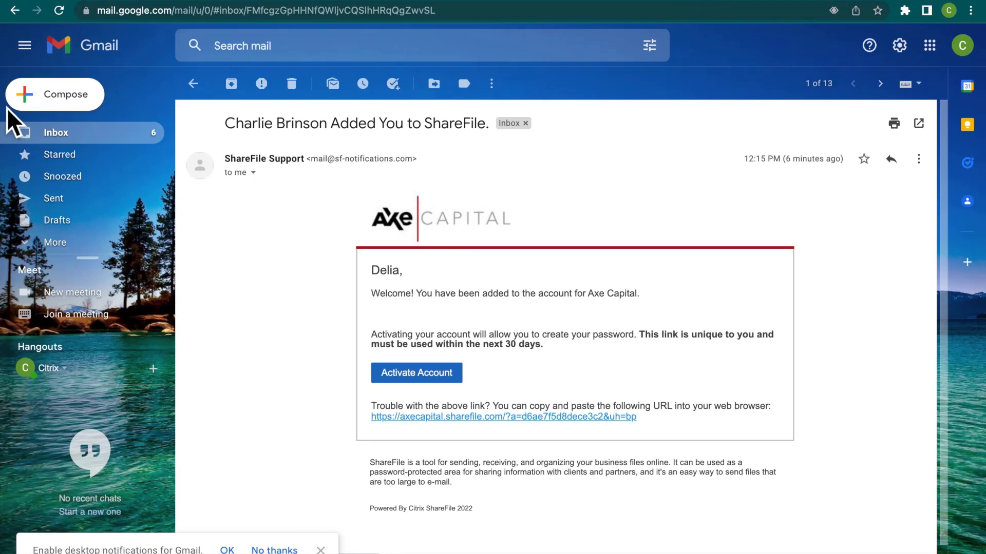
# - Reload the Gmail inbox and open the 'Request List - Documents for 2023' email
pyautogui.click(58, 138)
pyautogui.click(56, 12)
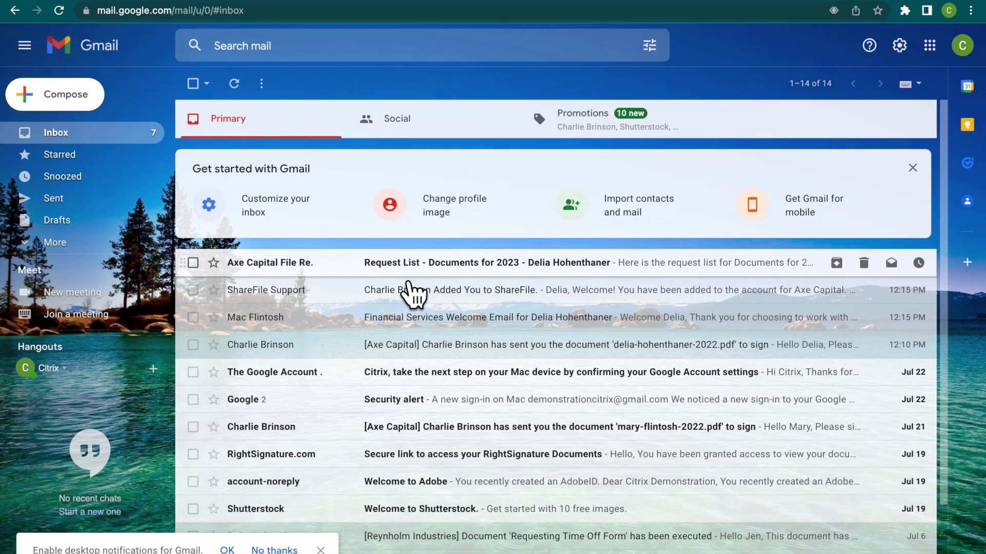
pyautogui.click(403, 275)
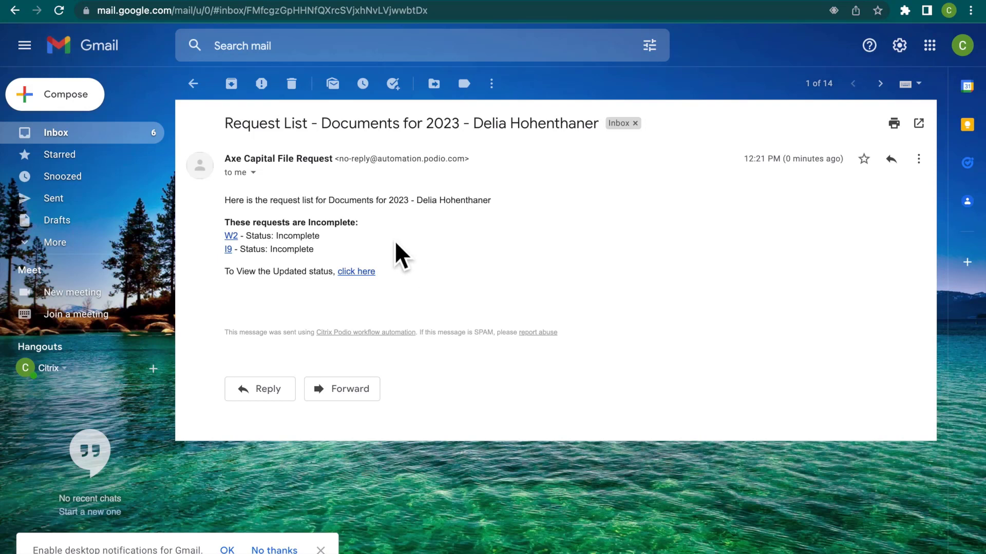
# - Submit w-2 2022.pdf through the W2 request form with the note 'here you are!'
pyautogui.click(239, 246)
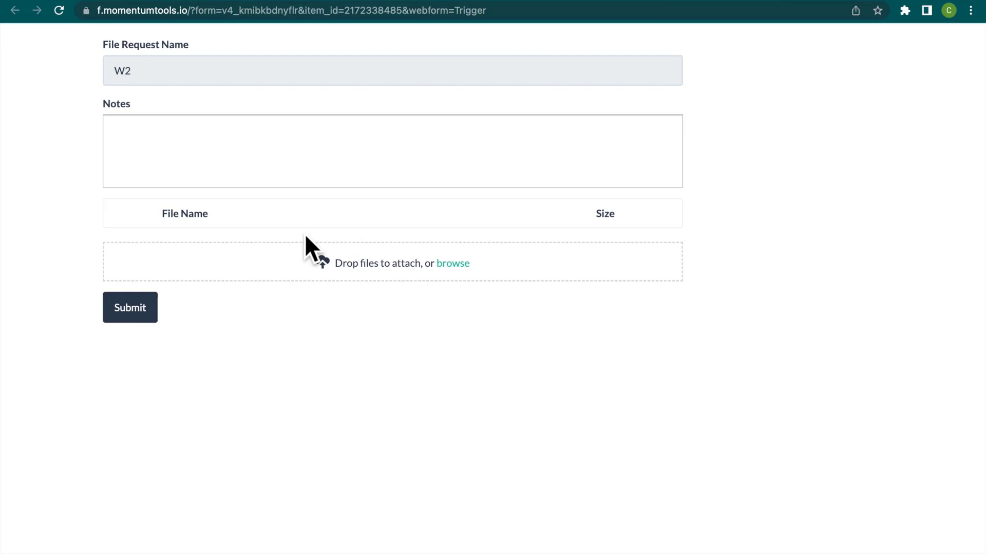
pyautogui.click(465, 277)
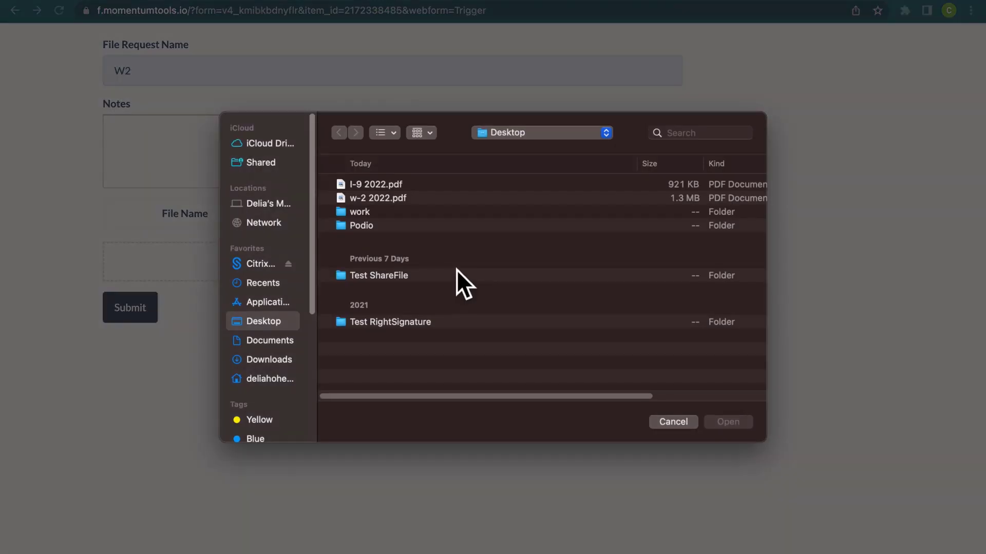
pyautogui.click(395, 199)
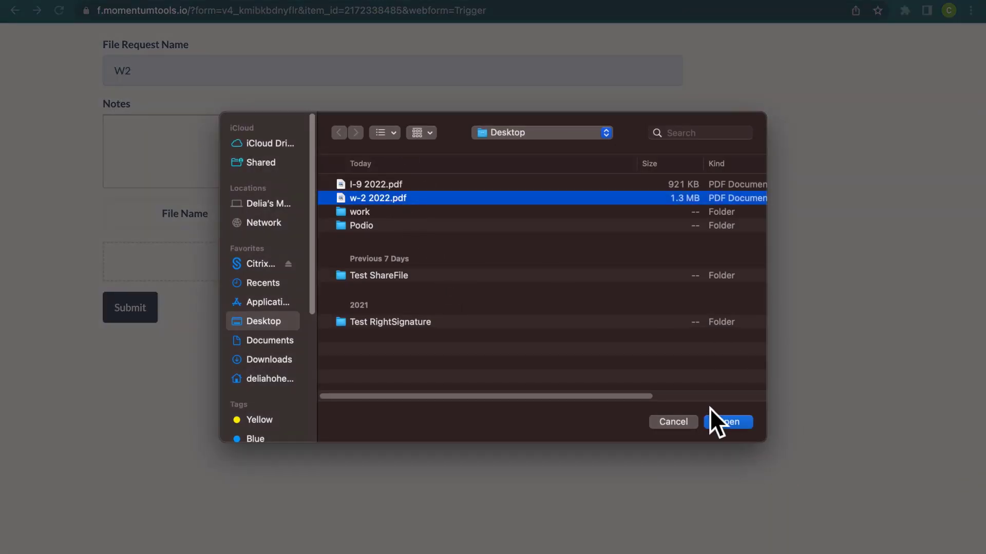
pyautogui.click(728, 425)
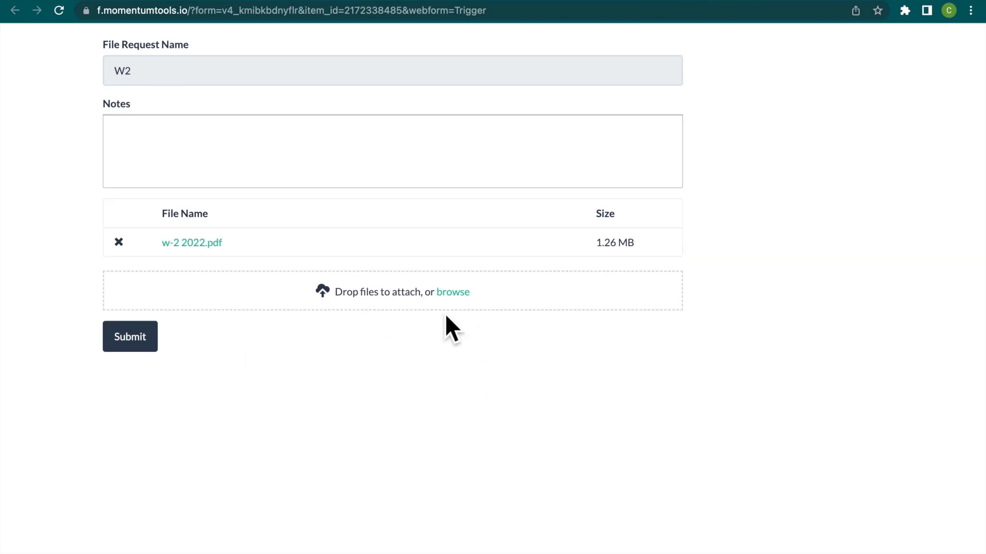
pyautogui.click(240, 174)
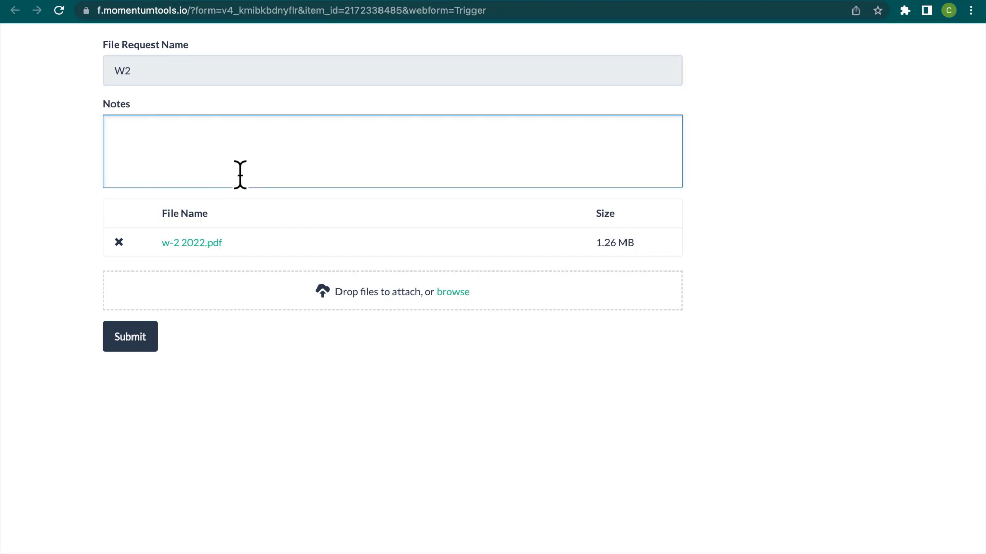
pyautogui.write('here you are!')
pyautogui.click(154, 343)
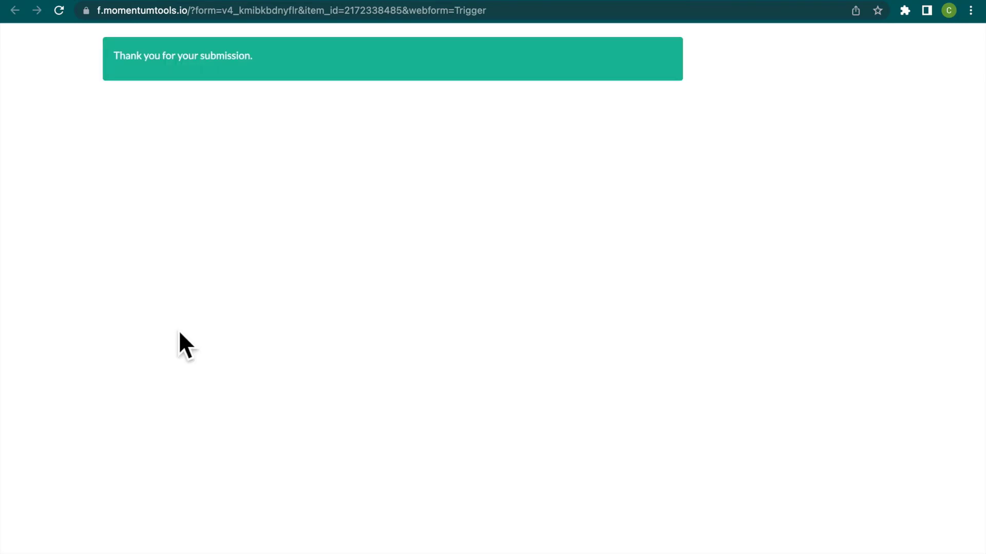
# - Submit I-9 2022.pdf through the I9 request form
pyautogui.click(593, 0)
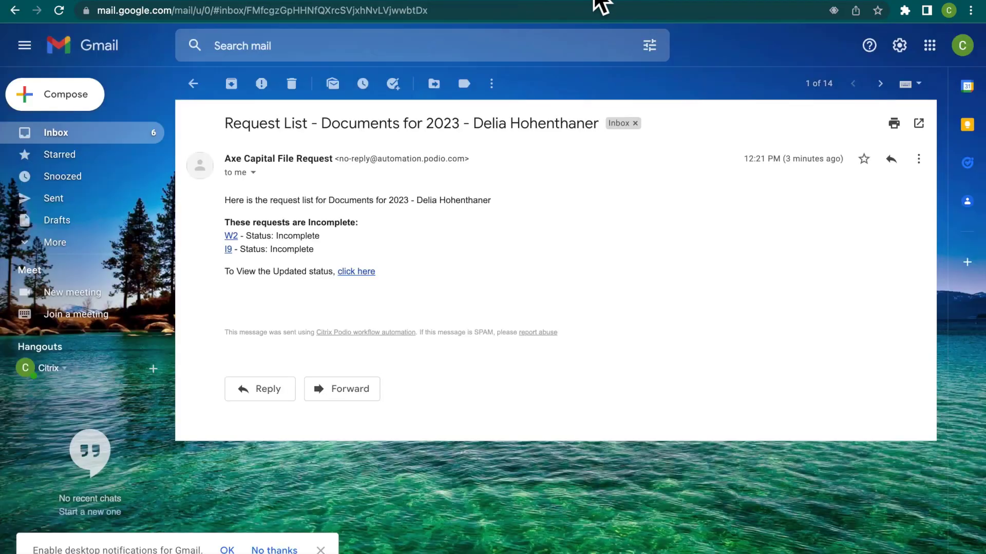
pyautogui.click(233, 254)
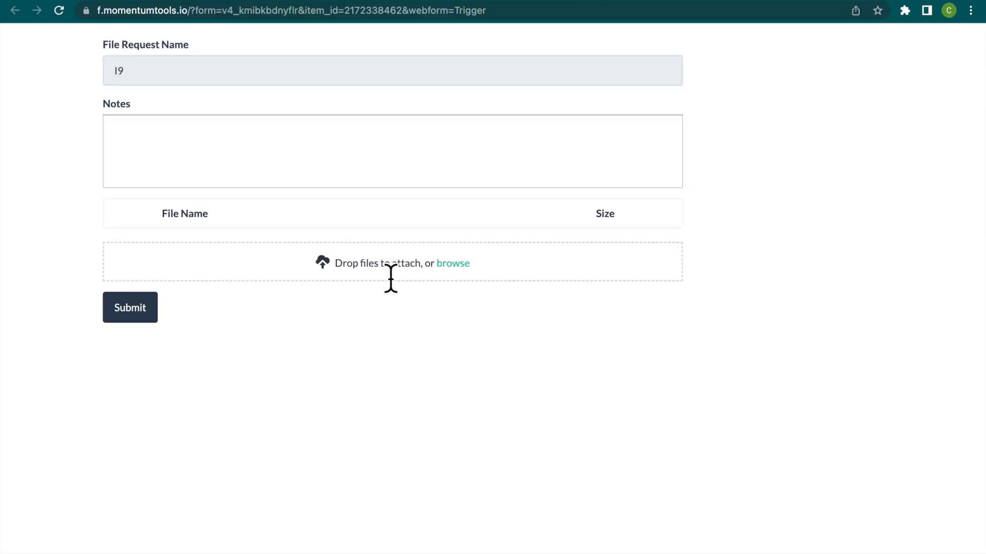
pyautogui.click(458, 276)
pyautogui.click(356, 188)
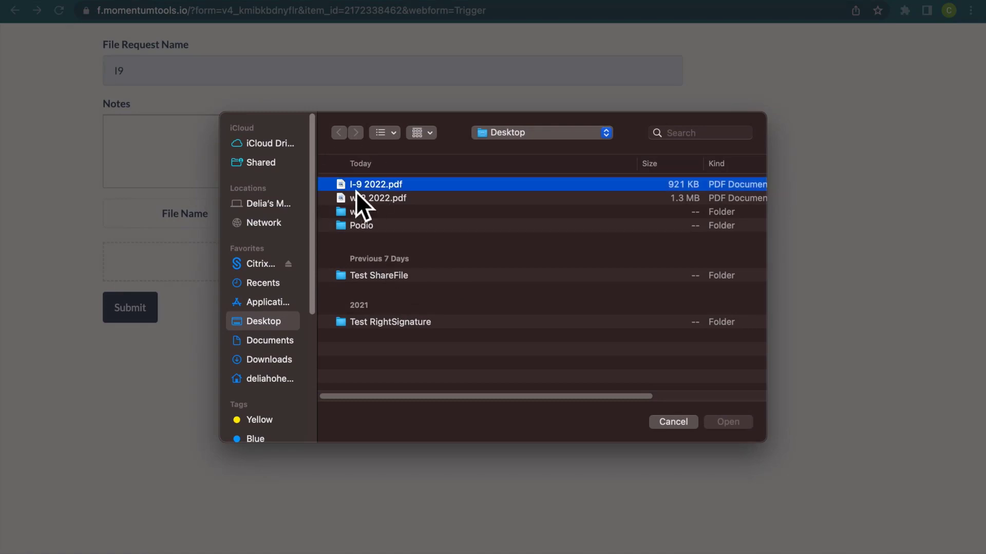
pyautogui.click(723, 426)
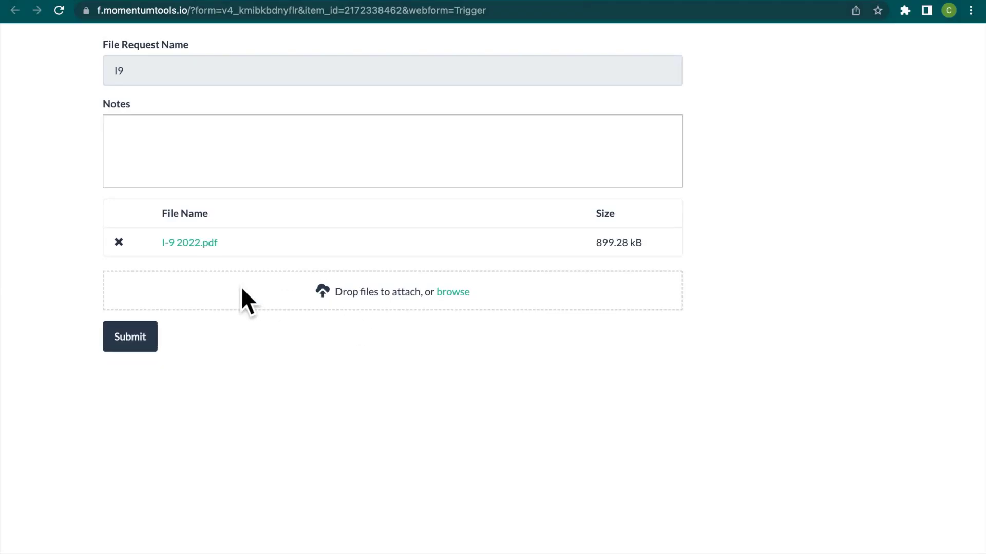
pyautogui.click(156, 347)
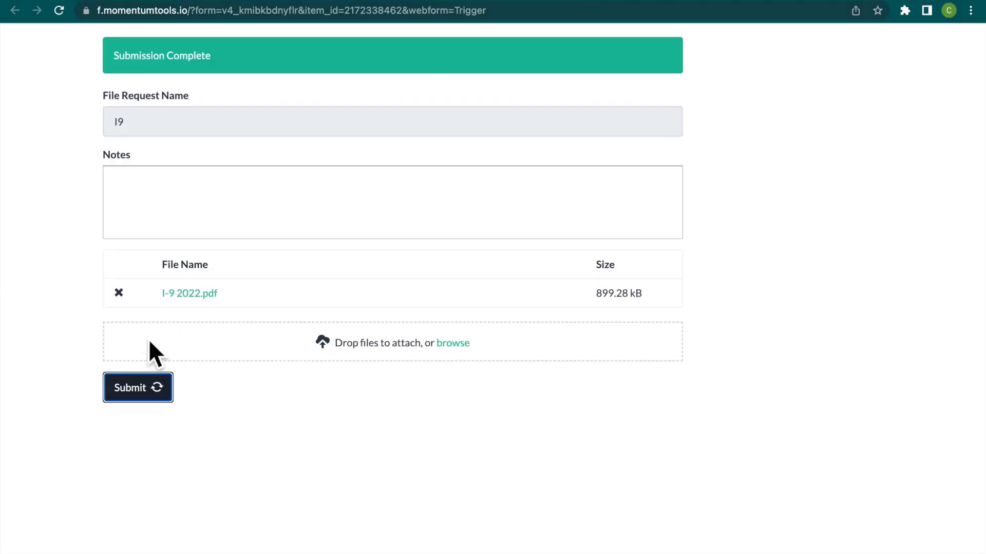
# - Reload the Podio request, confirm the W2 item holds w-2 2022.pdf, then return to the request
pyautogui.click(670, 1)
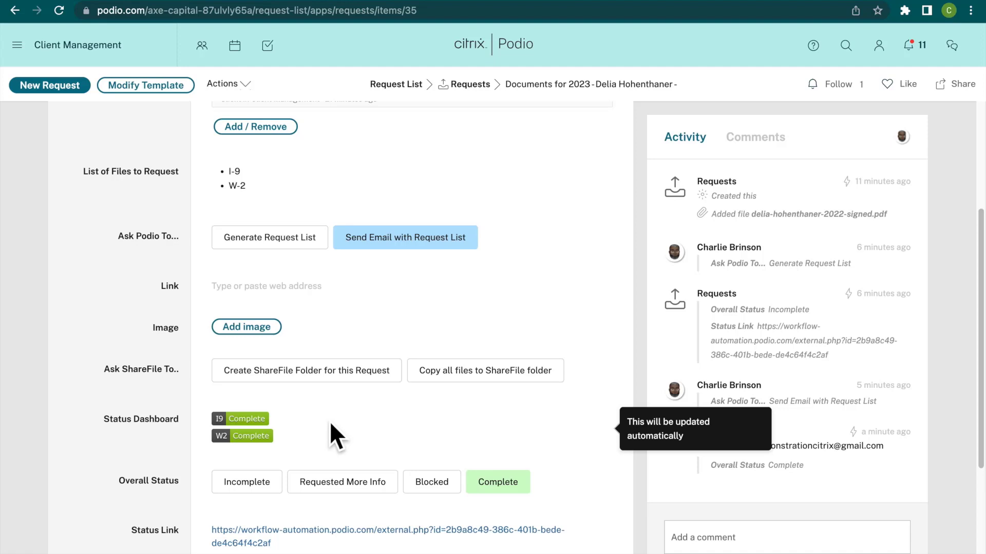
pyautogui.scroll(-4, 330, 421)
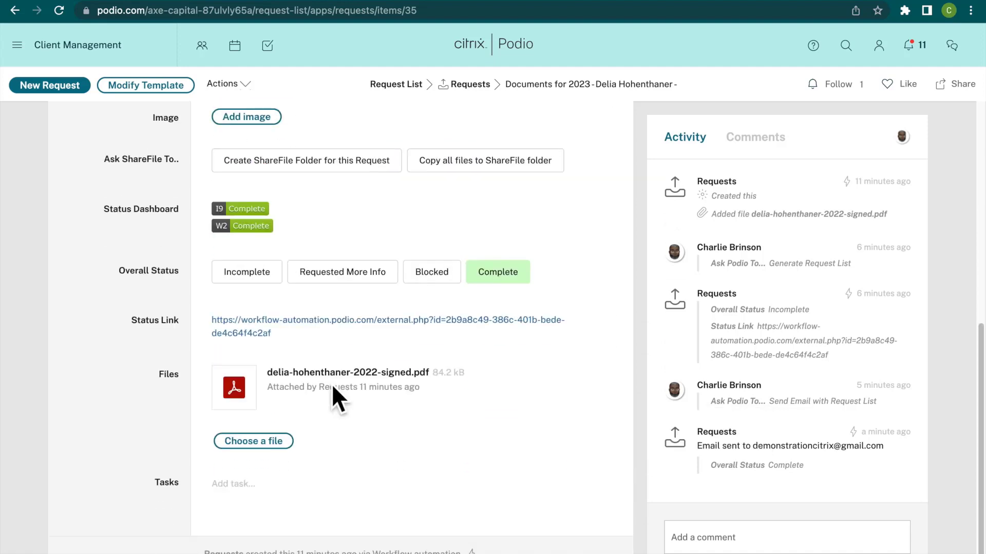
pyautogui.click(58, 13)
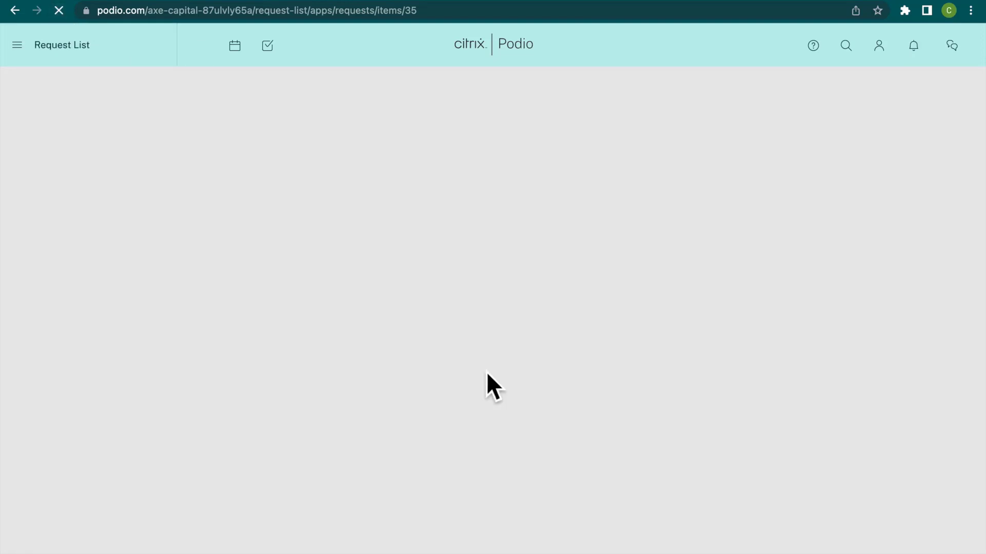
pyautogui.scroll(-9, 443, 413)
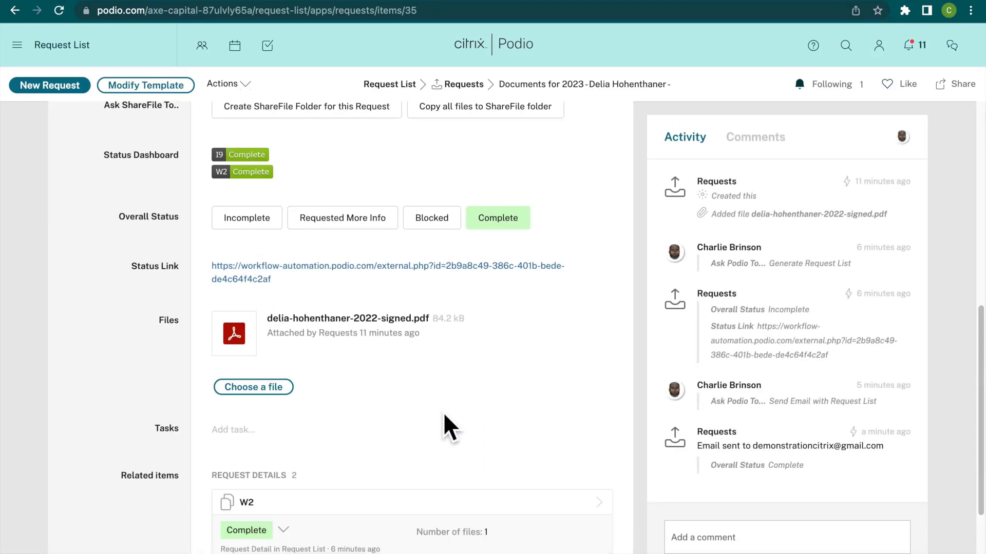
pyautogui.click(249, 504)
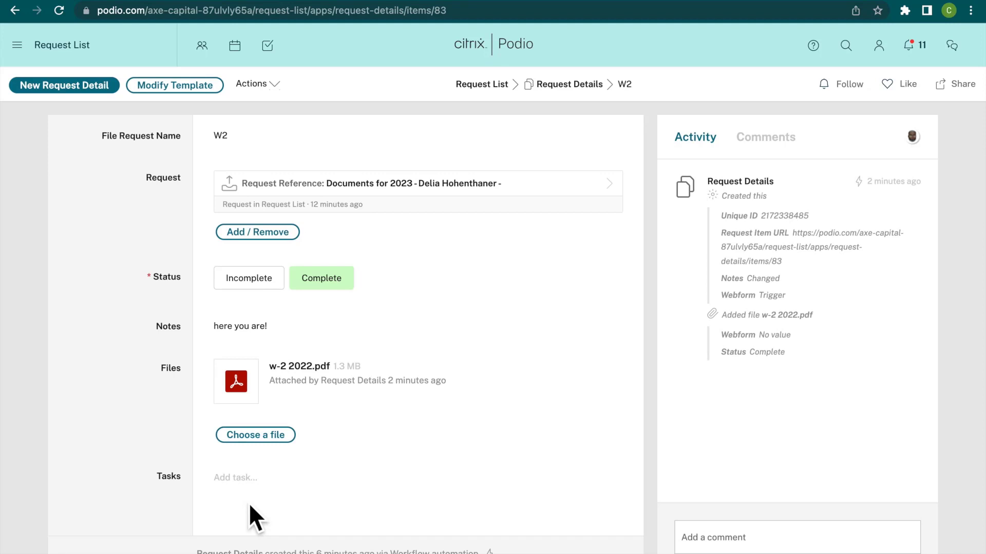
pyautogui.click(388, 186)
pyautogui.scroll(-3, 519, 451)
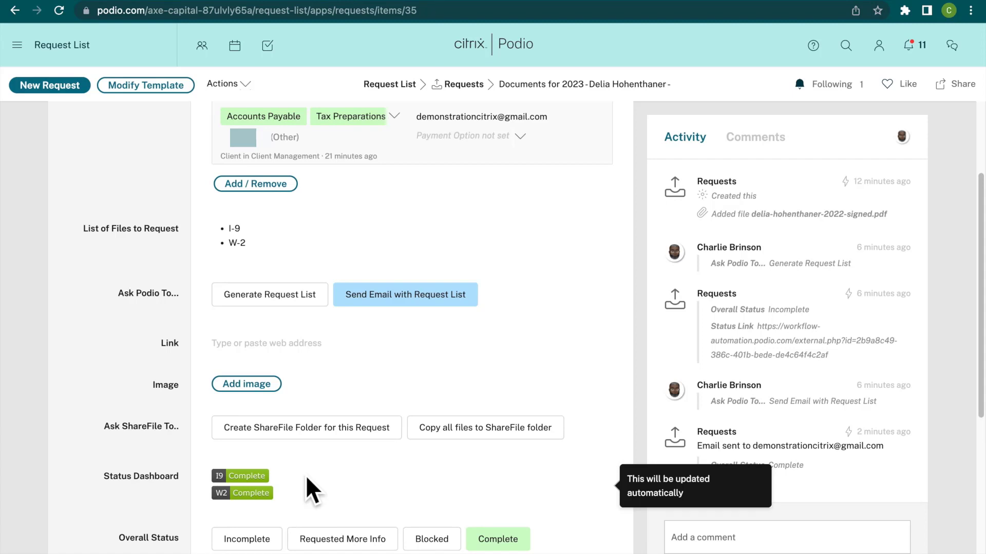
# - Run 'Copy all files to ShareFile folder' and confirm the upload in the activity feed
pyautogui.click(317, 435)
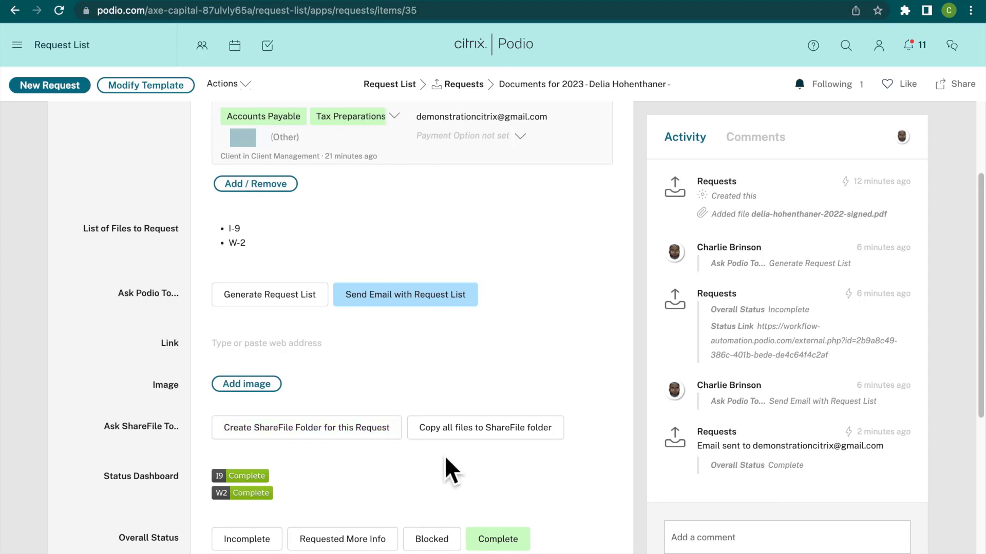
pyautogui.click(473, 438)
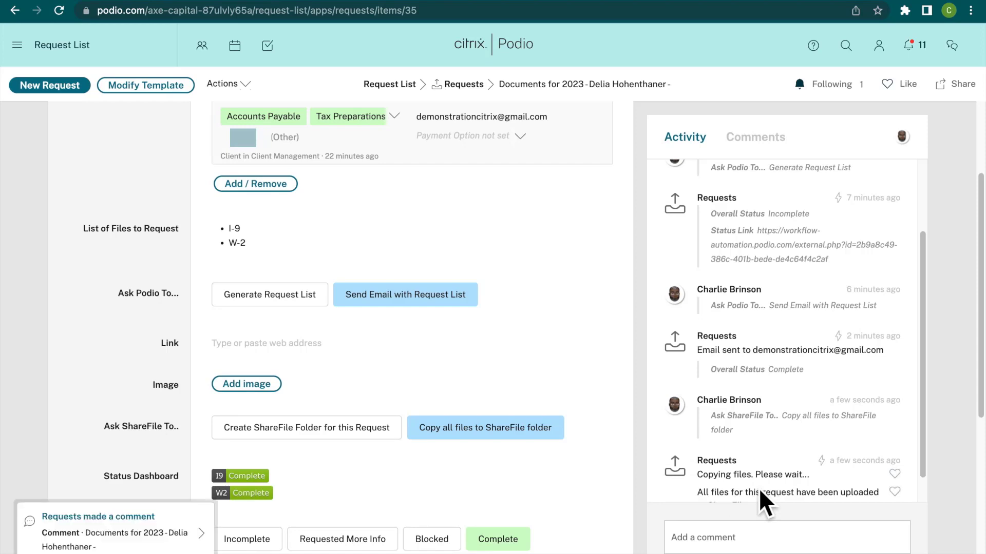
pyautogui.scroll(-1, 781, 470)
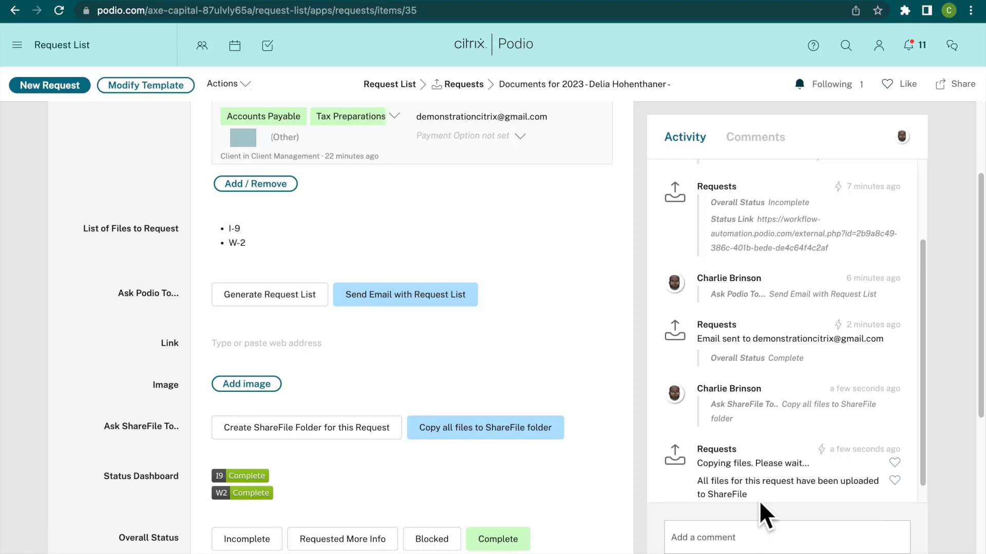
pyautogui.click(271, 8)
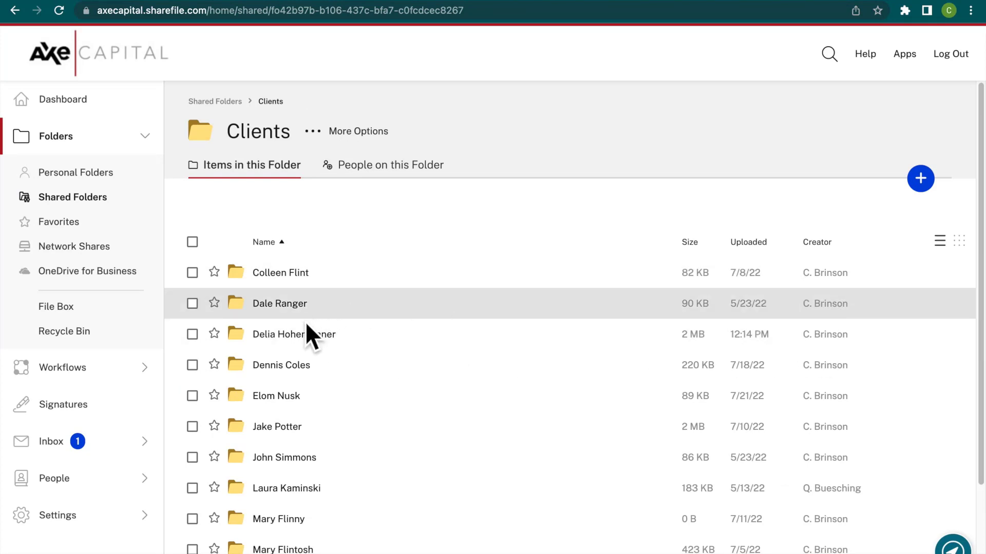
# - Check that the client's ShareFile folder holds the signed letter, I-9 2022.pdf and w-2 2022.pdf
pyautogui.click(306, 336)
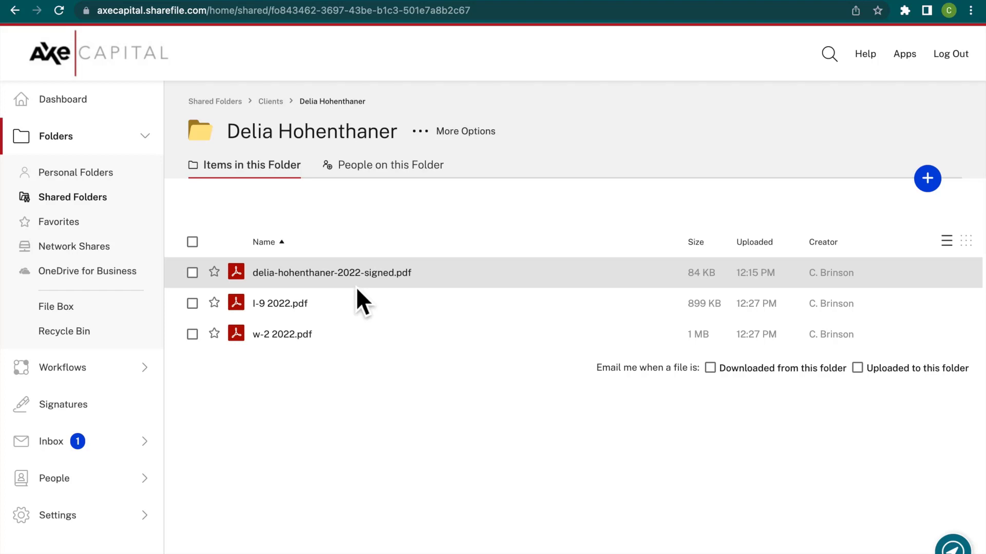
pyautogui.click(408, 187)
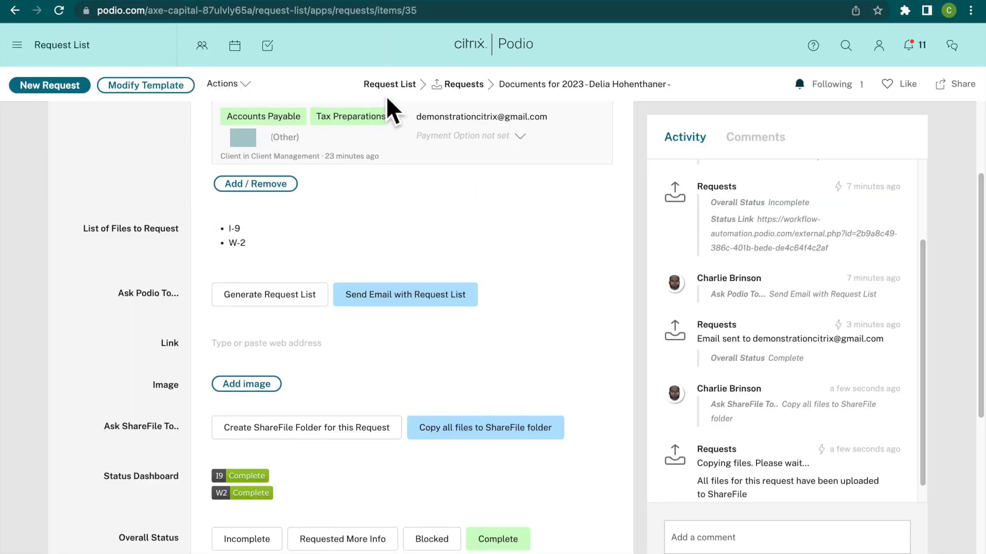
# - Use the Request List breadcrumb to view all requests in the workspace
pyautogui.click(396, 97)
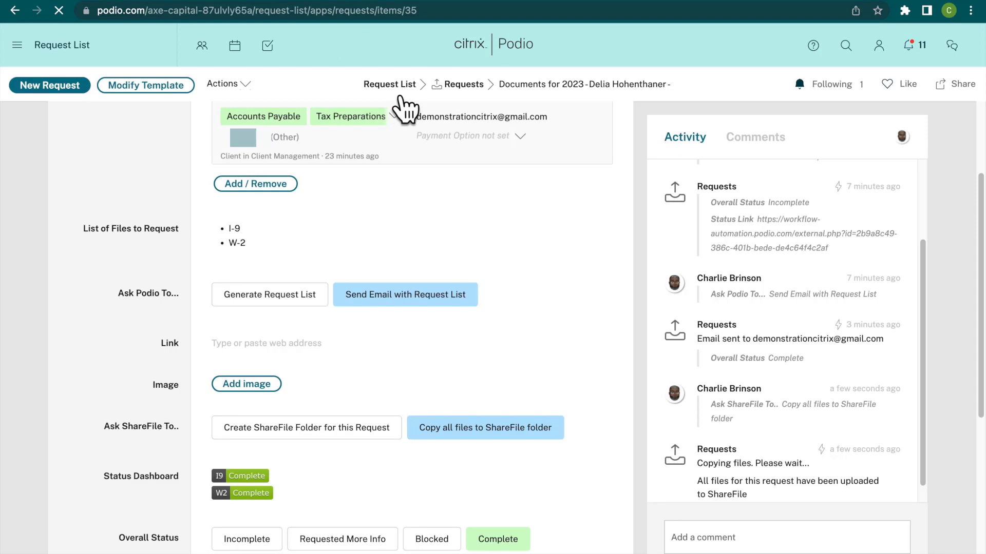